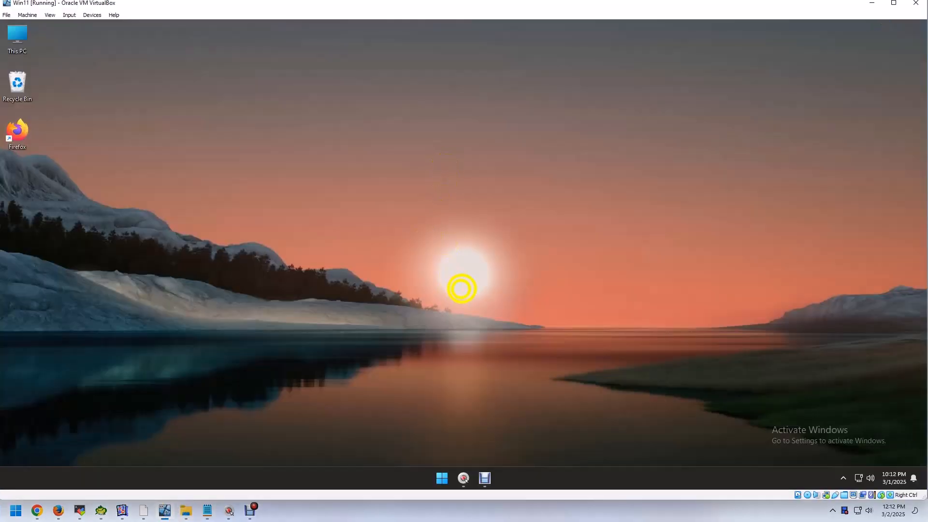
Step: Open a Command Prompt window in the Windows 11 virtual machine
{"action": "left_click", "coordinate": [444, 477]}
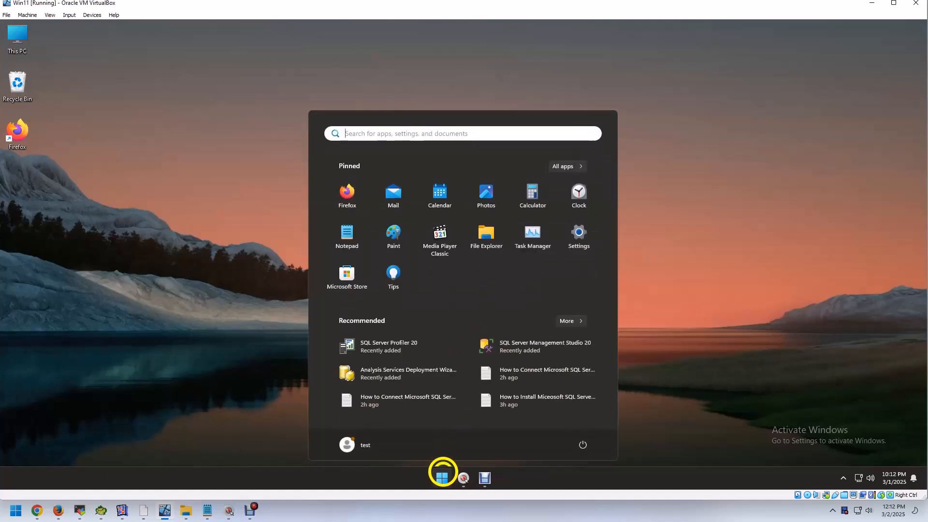
{"action": "type", "text": "comm"}
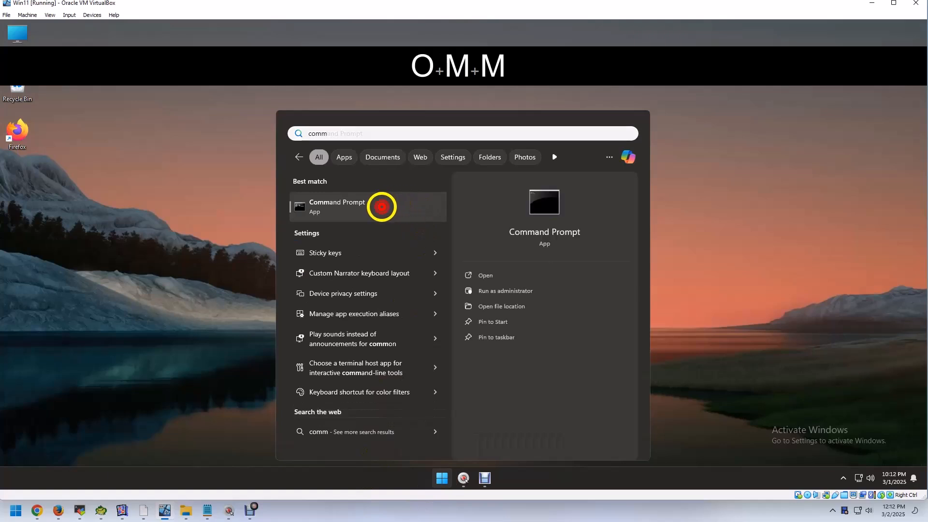
{"action": "left_click", "coordinate": [384, 205]}
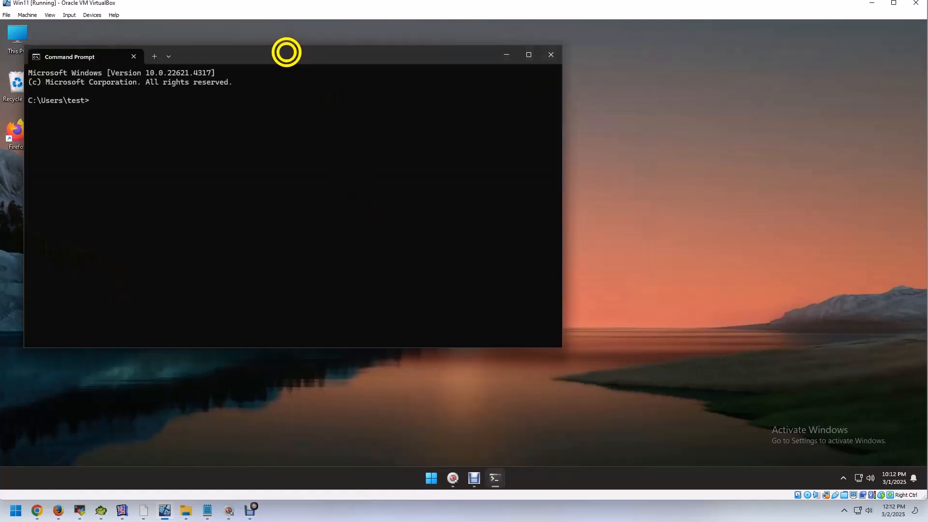
{"action": "left_click_drag", "start_coordinate": [286, 53], "coordinate": [416, 77]}
{"action": "left_click", "coordinate": [325, 143]}
Step: Run ipconfig to look up the server's IPv4 address, and minimize the Command Prompt
{"action": "type", "text": "ip"}
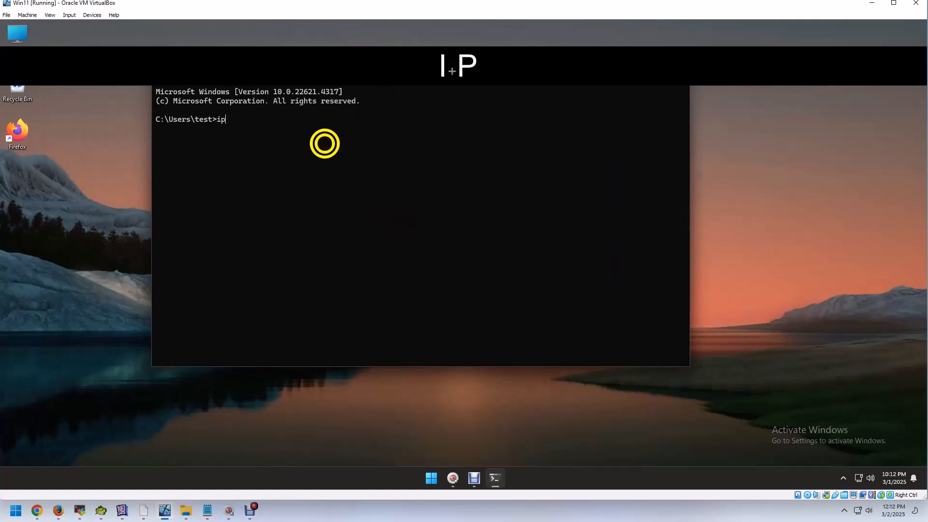
{"action": "type", "text": "config"}
{"action": "key", "text": "Return"}
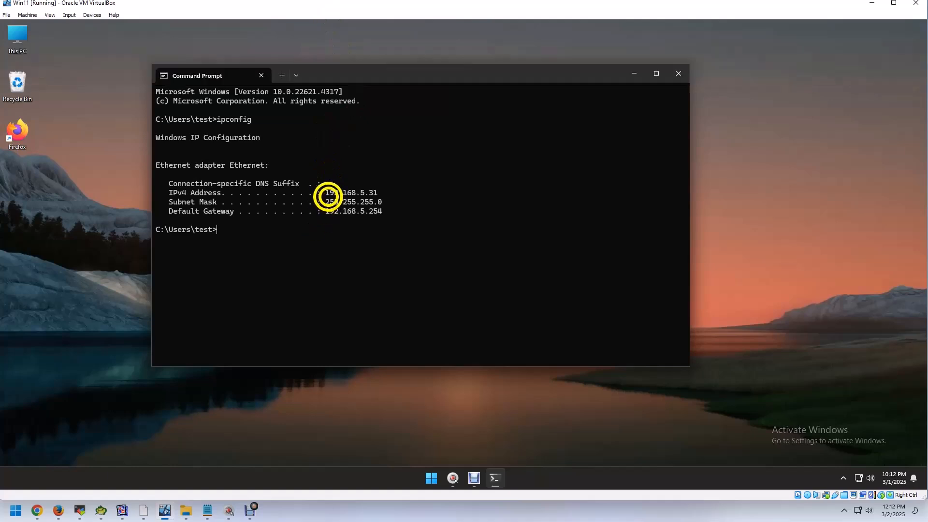
{"action": "left_click_drag", "start_coordinate": [325, 192], "coordinate": [379, 192]}
{"action": "left_click", "coordinate": [388, 213]}
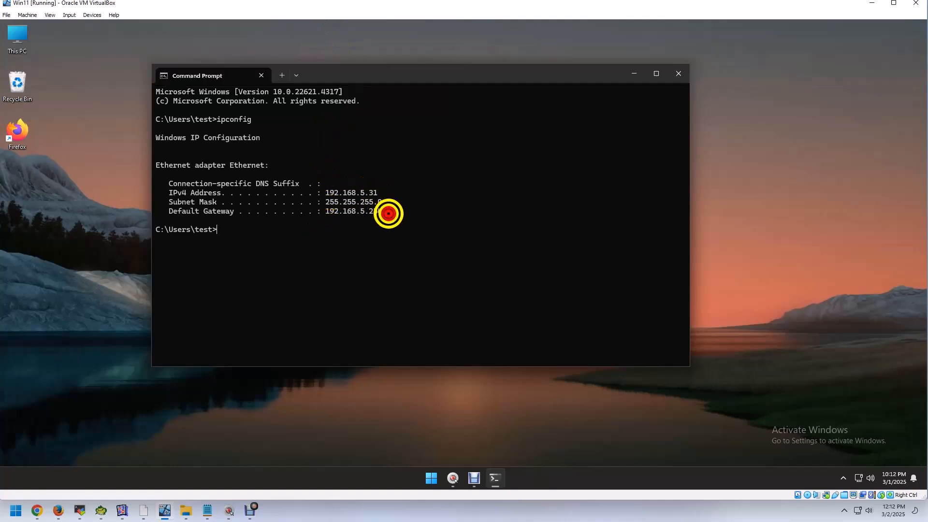
{"action": "left_click", "coordinate": [637, 73]}
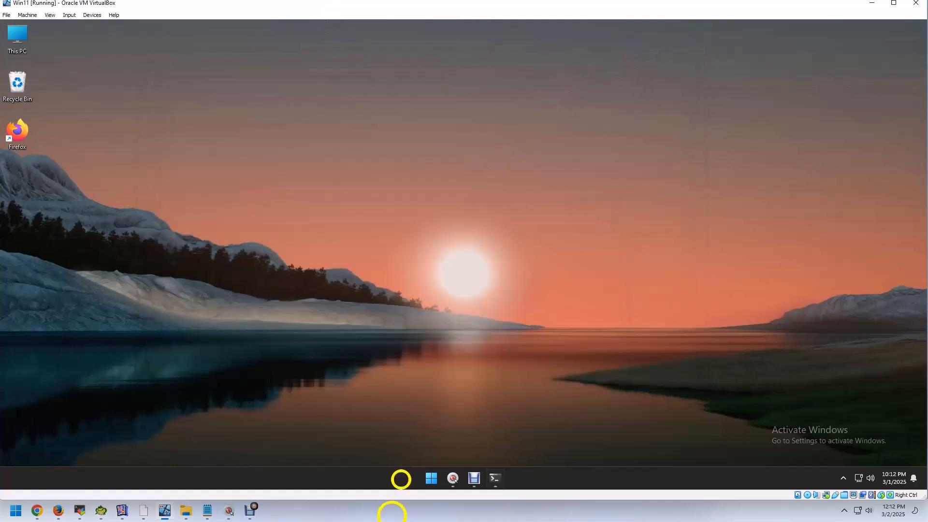
Step: Switch to the Notepad notes, read Step-02 on configuring SQL Server 2022 for remote connection, and minimize them
{"action": "left_click", "coordinate": [205, 510]}
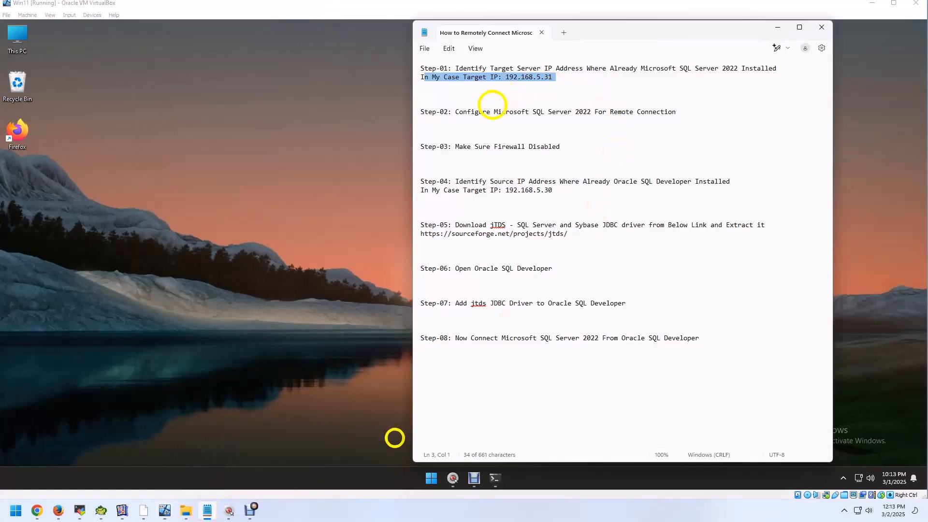
{"action": "left_click_drag", "start_coordinate": [456, 111], "coordinate": [679, 108]}
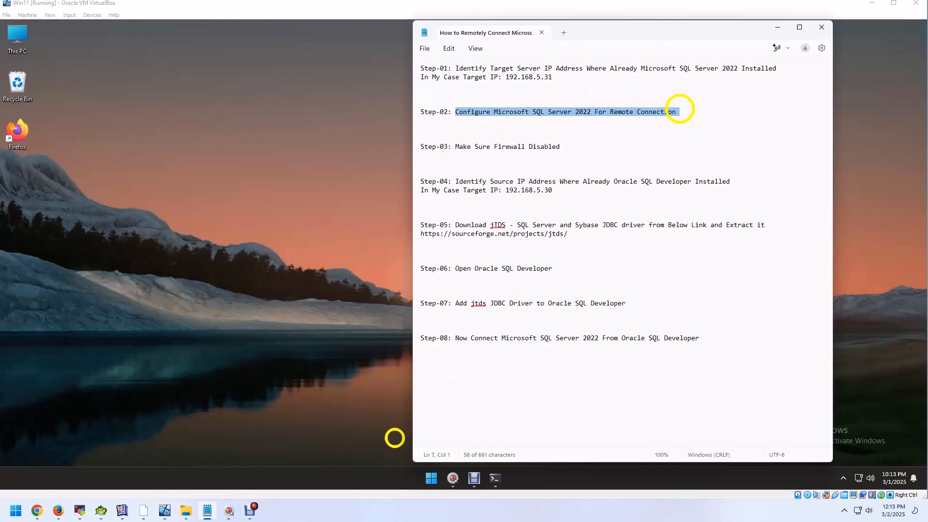
{"action": "left_click", "coordinate": [777, 27]}
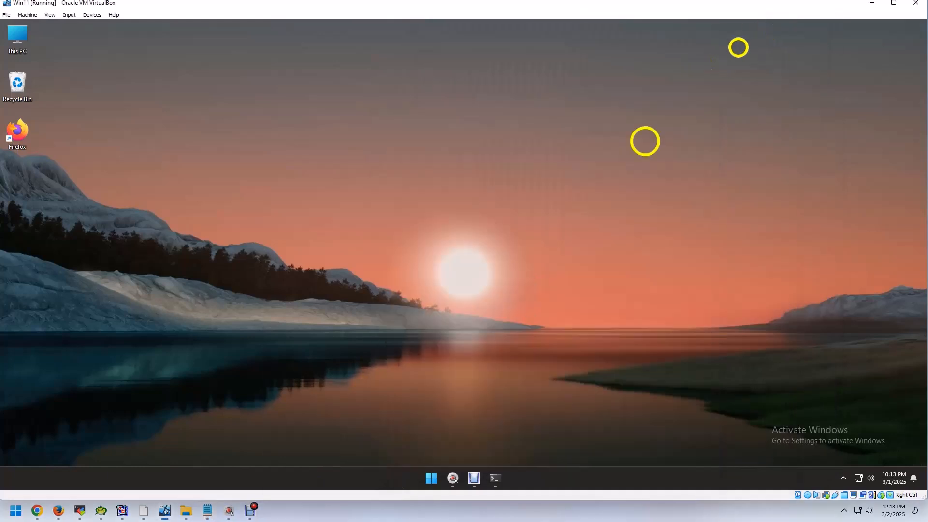
Step: Launch SQL Server Management Studio 20 and connect to the SQLEXPRESS database engine with Windows Authentication
{"action": "left_click", "coordinate": [429, 476]}
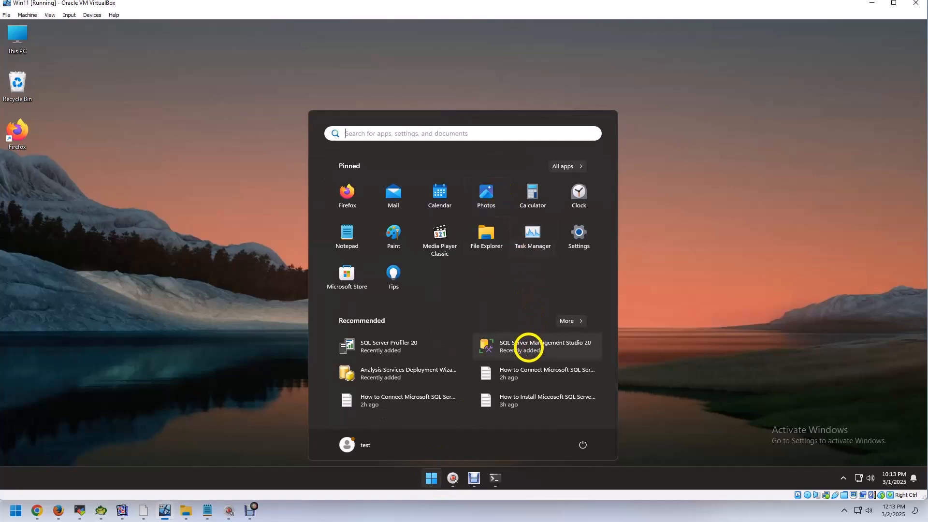
{"action": "left_click", "coordinate": [530, 347]}
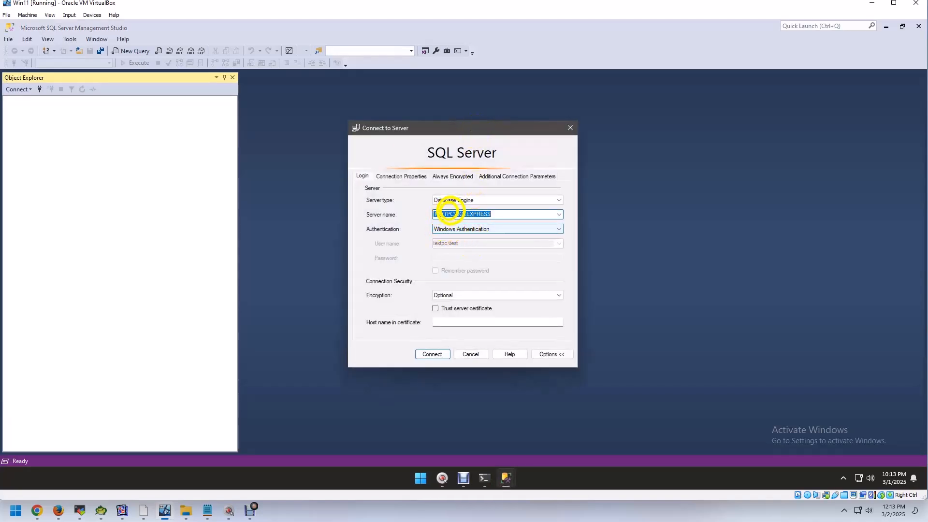
{"action": "left_click", "coordinate": [435, 354]}
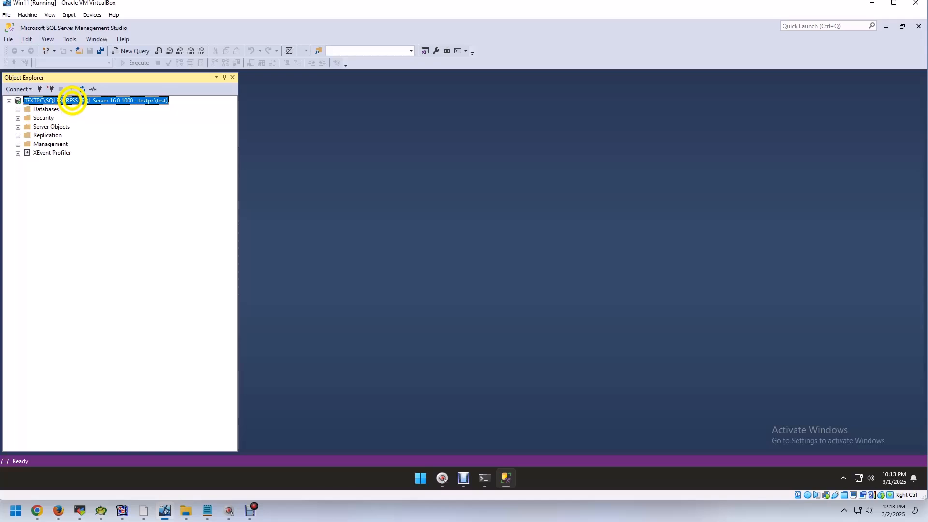
Step: Check the remote server connections setting on the Connections page of the SQLEXPRESS server properties and accept the dialog
{"action": "right_click", "coordinate": [72, 101]}
{"action": "left_click", "coordinate": [109, 298]}
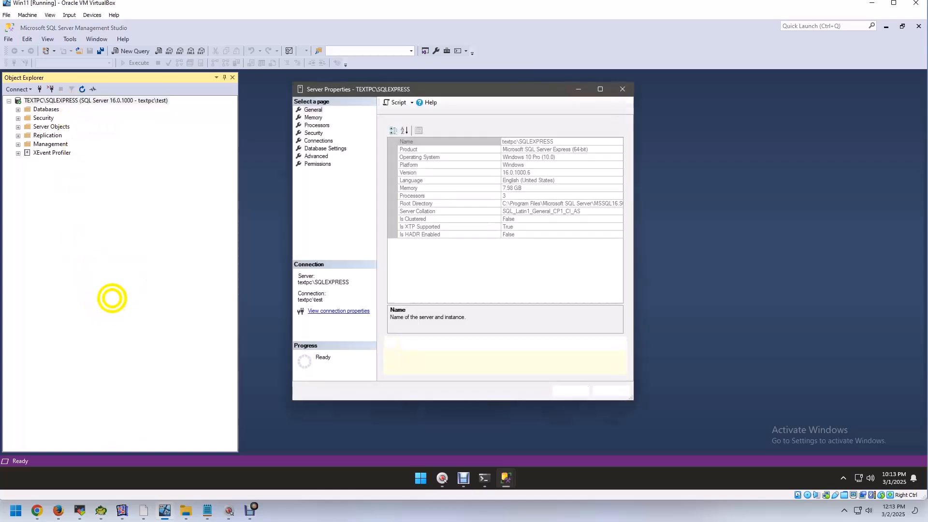
{"action": "left_click", "coordinate": [323, 140]}
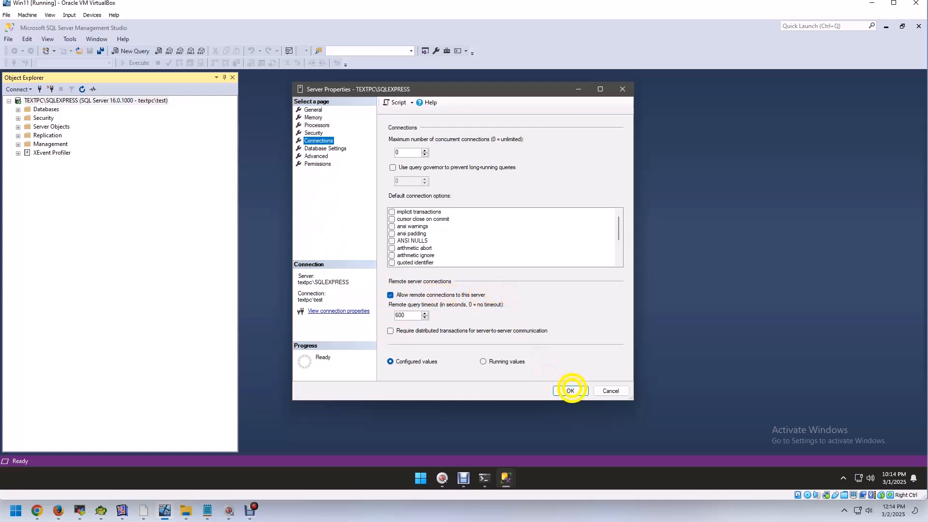
{"action": "left_click", "coordinate": [570, 390]}
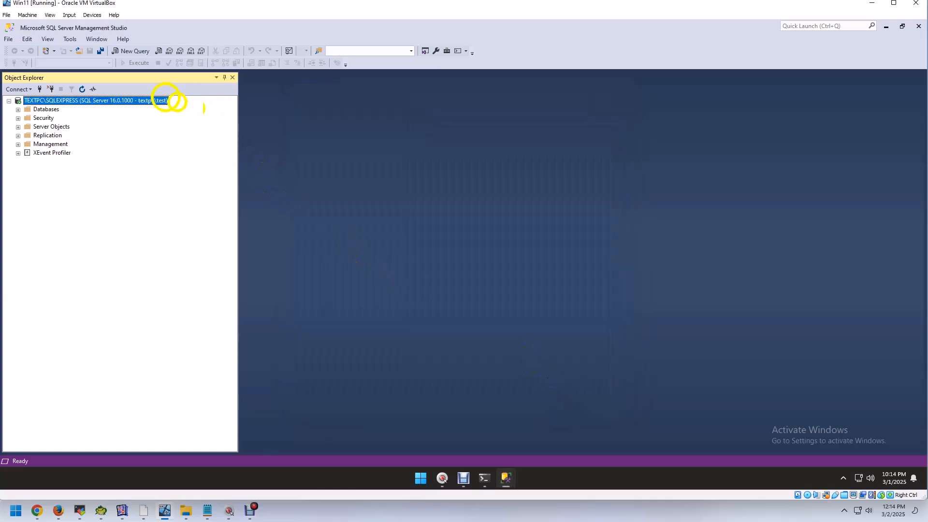
Step: Disconnect the SQLEXPRESS server in Object Explorer and minimize Management Studio
{"action": "right_click", "coordinate": [127, 100]}
{"action": "left_click", "coordinate": [157, 114]}
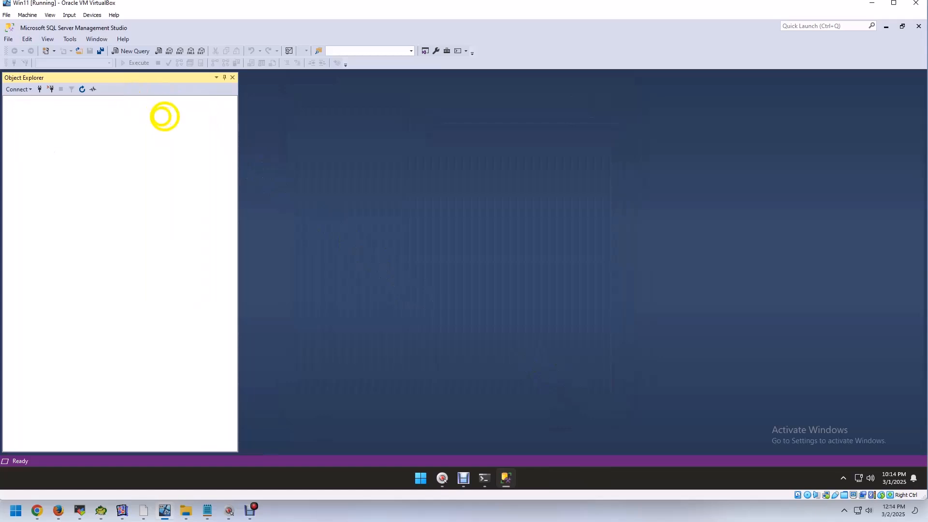
{"action": "left_click", "coordinate": [885, 26]}
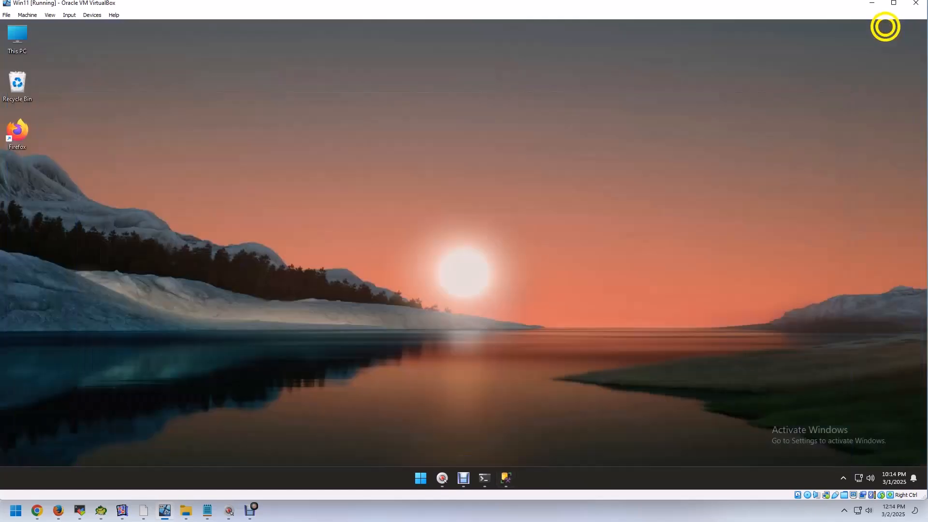
Step: Launch SQL Server 2022 Configuration Manager from the Microsoft SQL Server 2022 program folder and allow it to make changes
{"action": "left_click", "coordinate": [422, 479]}
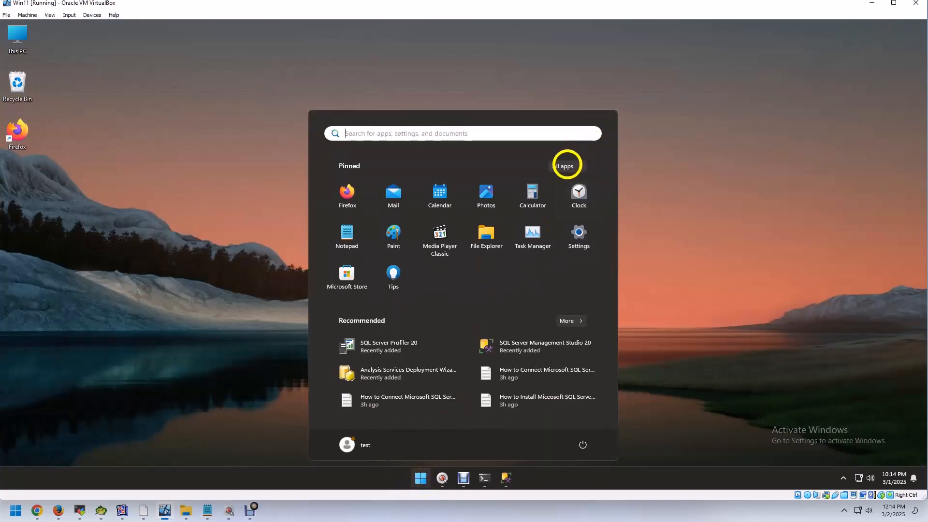
{"action": "left_click", "coordinate": [565, 166]}
{"action": "scroll", "coordinate": [424, 317], "scroll_direction": "down", "scroll_amount": 10}
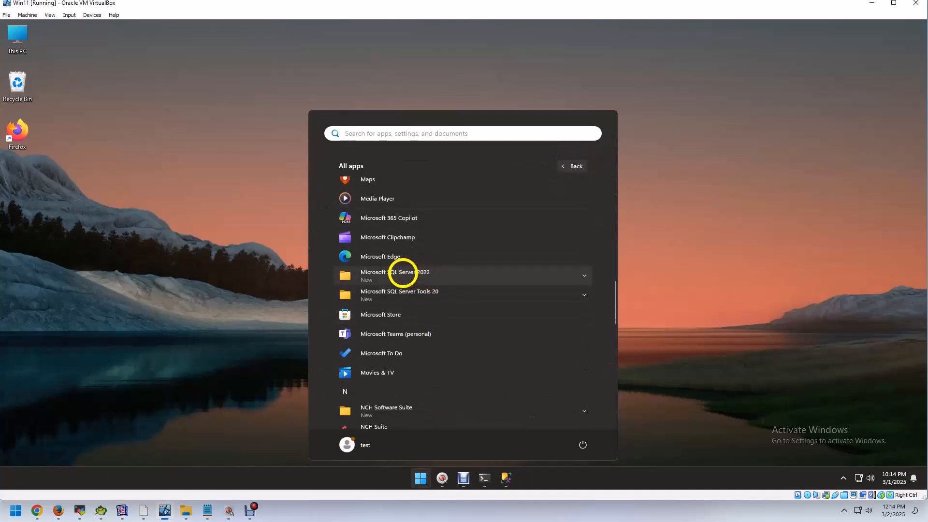
{"action": "left_click", "coordinate": [403, 274]}
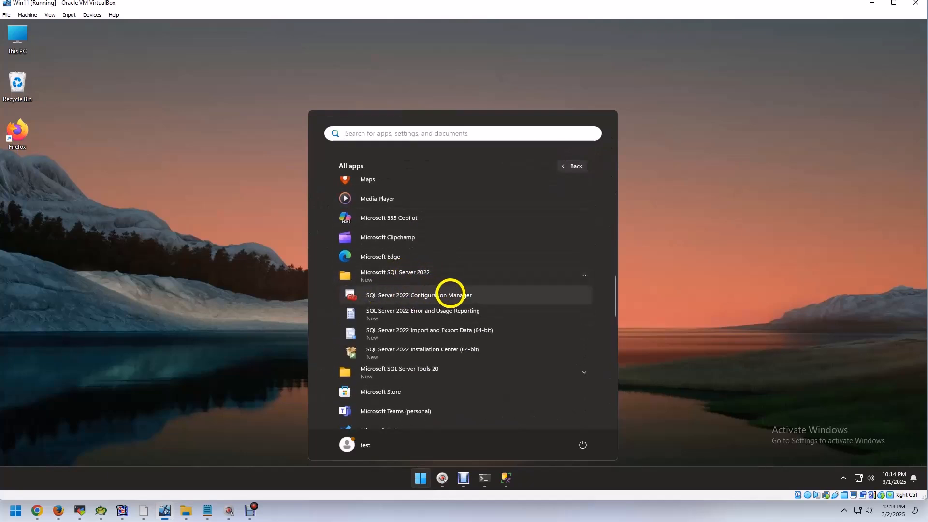
{"action": "left_click", "coordinate": [453, 295]}
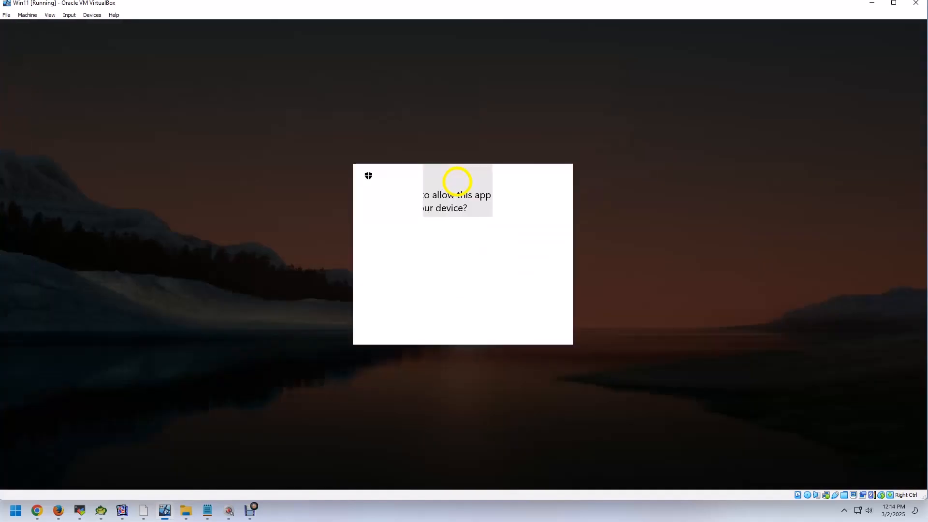
{"action": "left_click", "coordinate": [414, 322]}
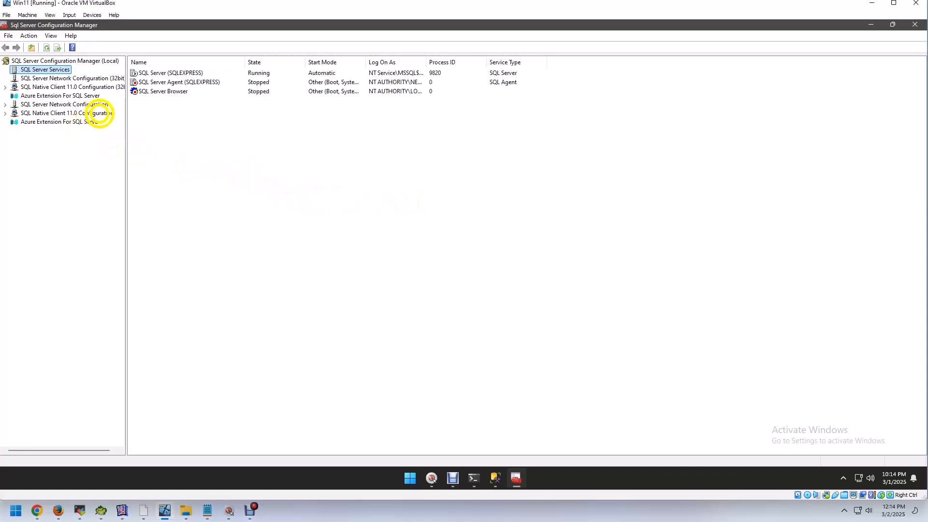
Step: In the TCP/IP properties under Protocols for SQLEXPRESS, set Enabled to Yes
{"action": "left_click", "coordinate": [4, 105]}
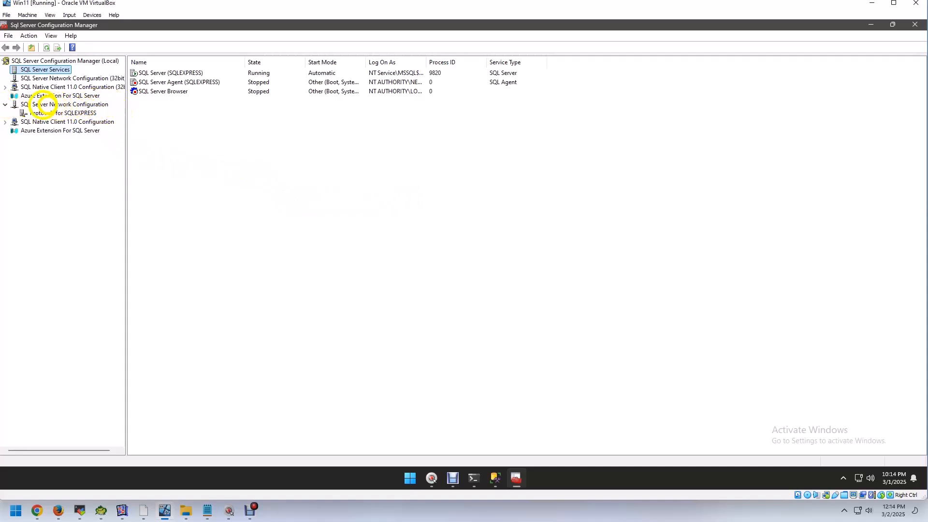
{"action": "left_click", "coordinate": [76, 111]}
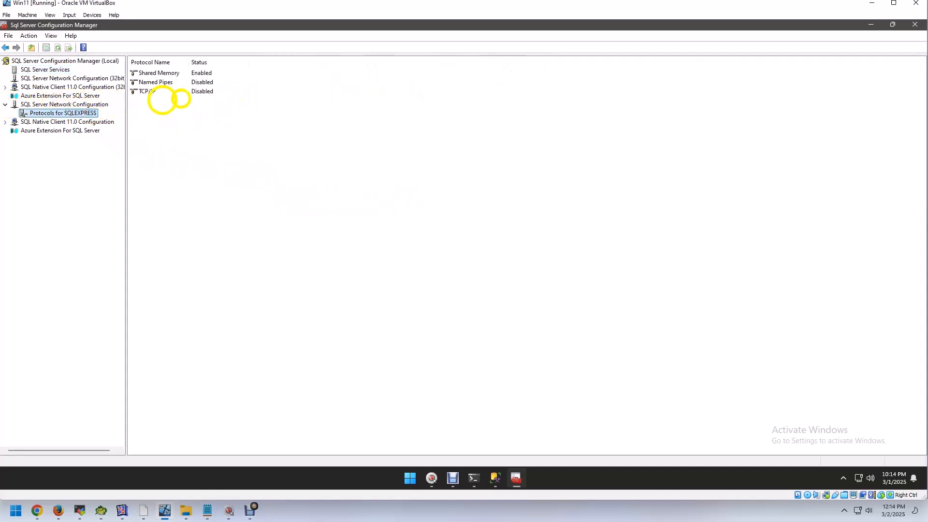
{"action": "left_click", "coordinate": [151, 91]}
{"action": "right_click", "coordinate": [152, 91]}
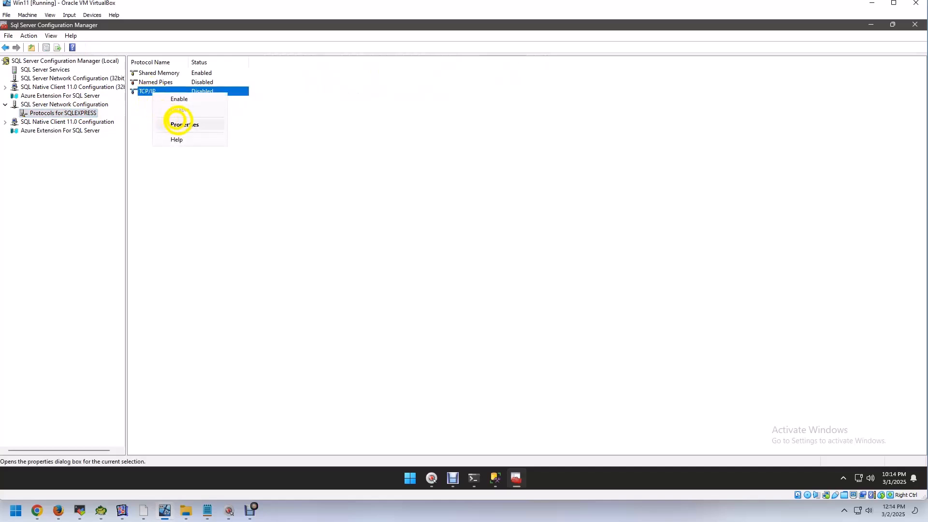
{"action": "left_click", "coordinate": [177, 124]}
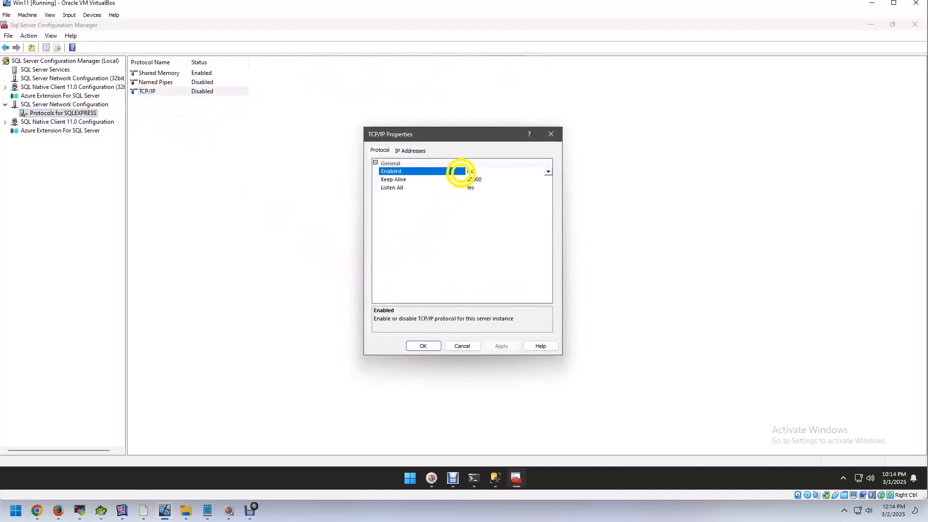
{"action": "left_click", "coordinate": [548, 170]}
{"action": "left_click", "coordinate": [474, 180]}
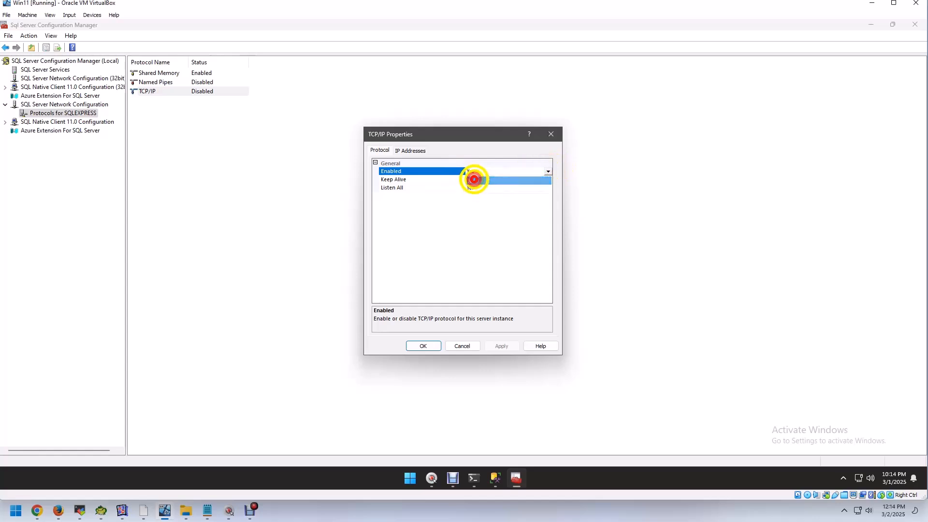
Step: Check IPAll's TCP Dynamic Ports and TCP Port settings, apply the TCP/IP changes, and close the properties
{"action": "left_click", "coordinate": [410, 150]}
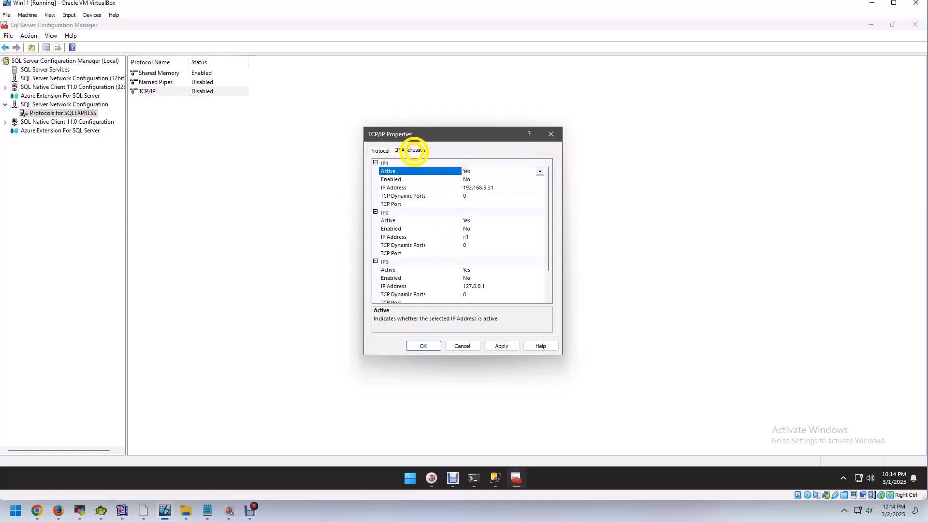
{"action": "scroll", "coordinate": [551, 218], "scroll_direction": "down", "scroll_amount": 3}
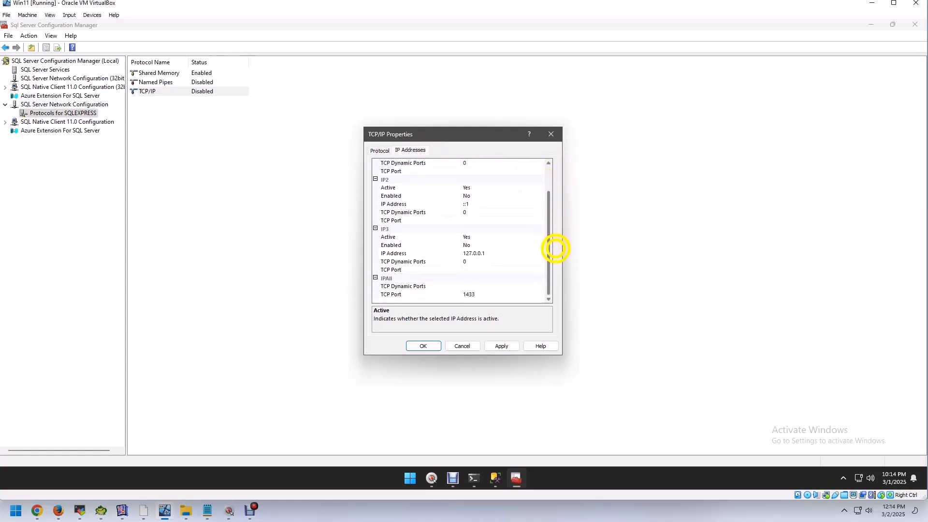
{"action": "left_click", "coordinate": [471, 285]}
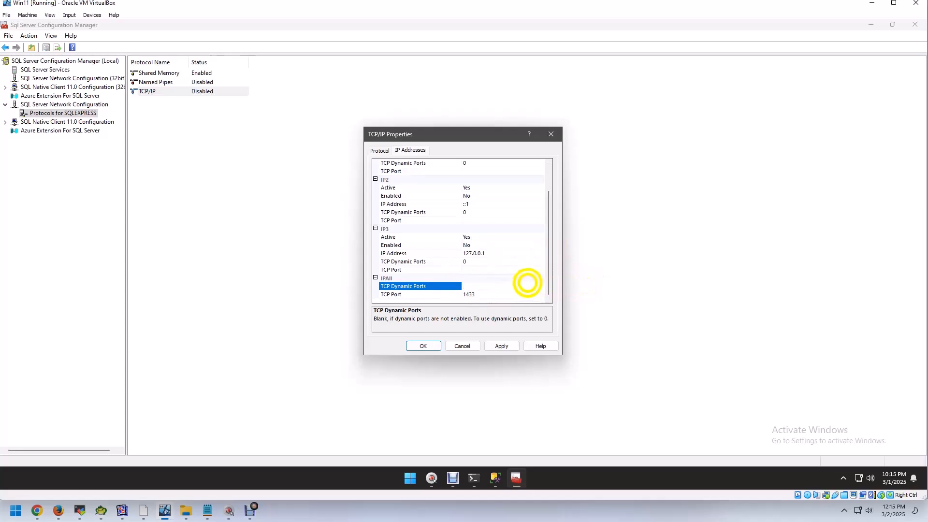
{"action": "left_click", "coordinate": [484, 294]}
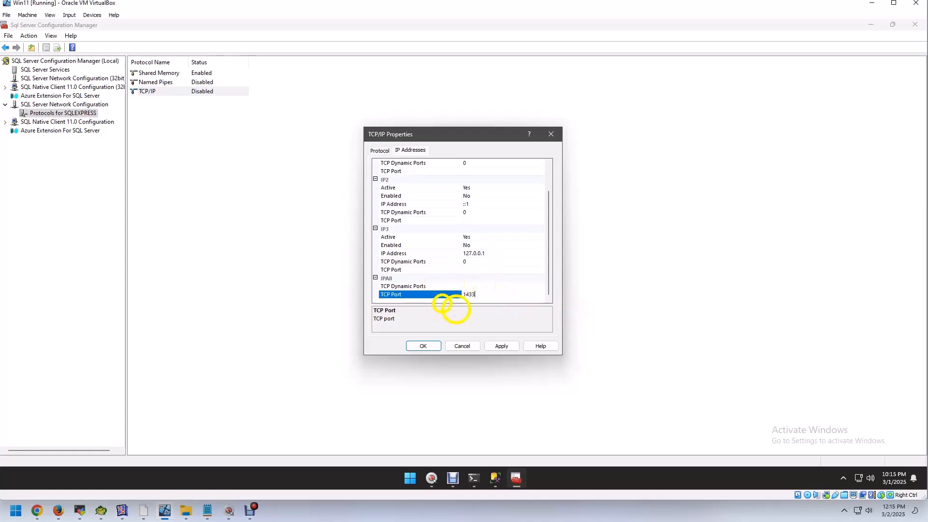
{"action": "left_click", "coordinate": [503, 346]}
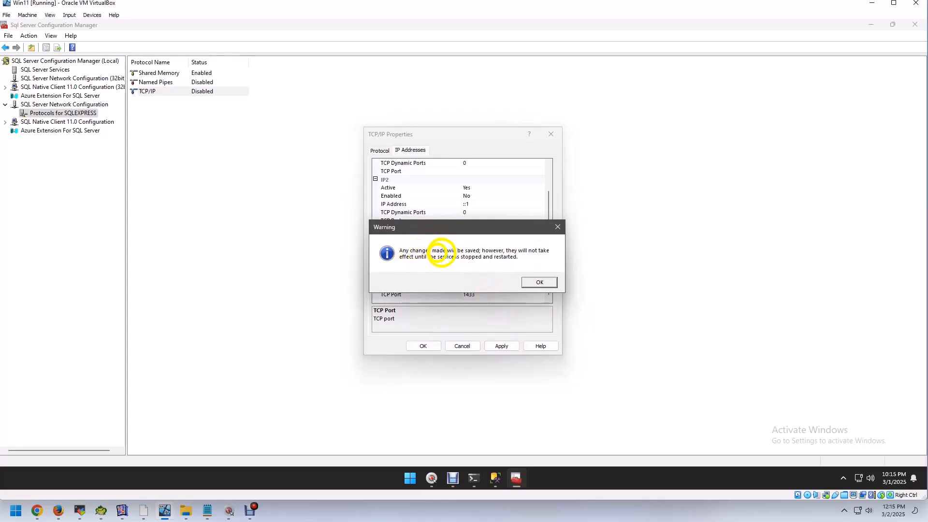
{"action": "left_click", "coordinate": [536, 282]}
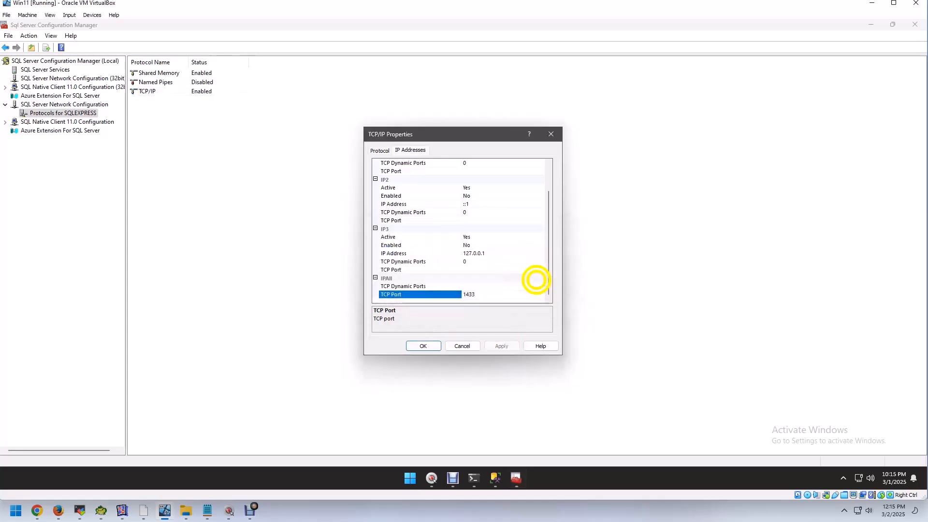
{"action": "left_click", "coordinate": [423, 346]}
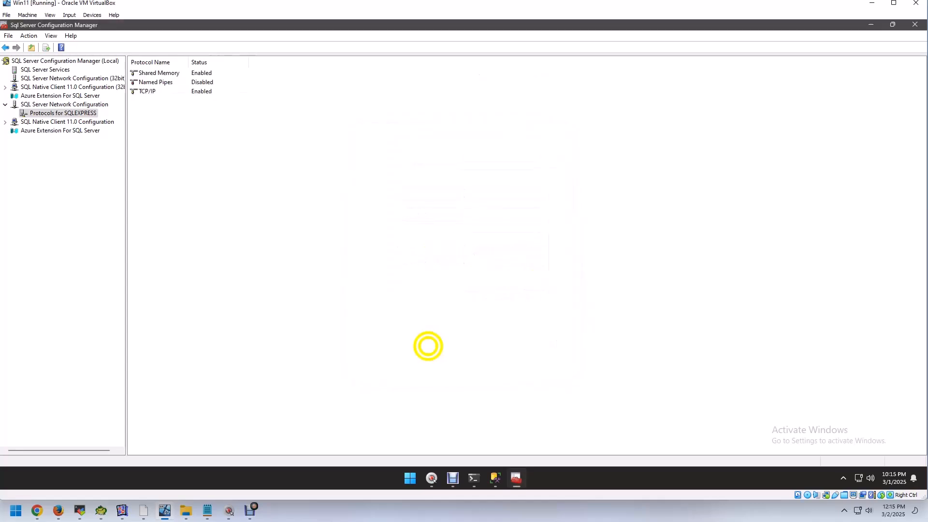
Step: Restart the SQL Server (SQLEXPRESS) service from SQL Server Services, and minimize Configuration Manager
{"action": "left_click", "coordinate": [49, 69]}
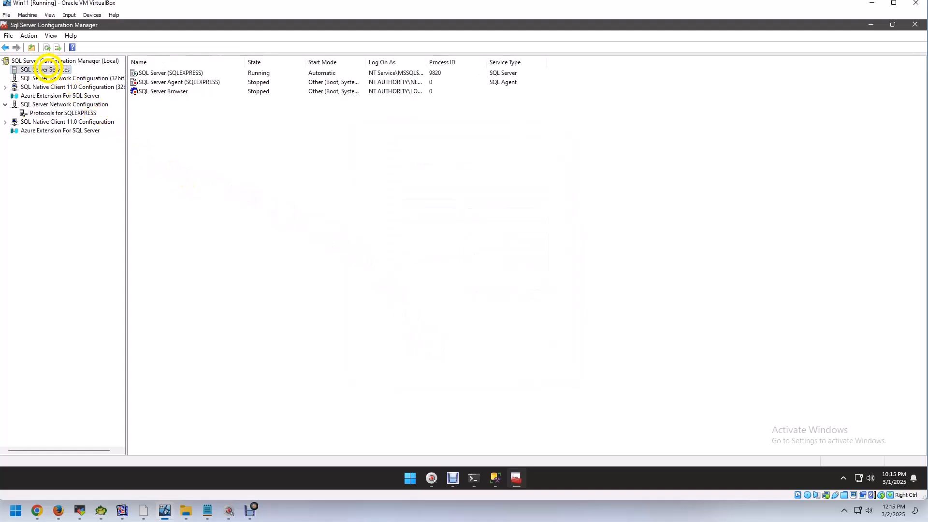
{"action": "left_click", "coordinate": [180, 72]}
{"action": "right_click", "coordinate": [180, 73]}
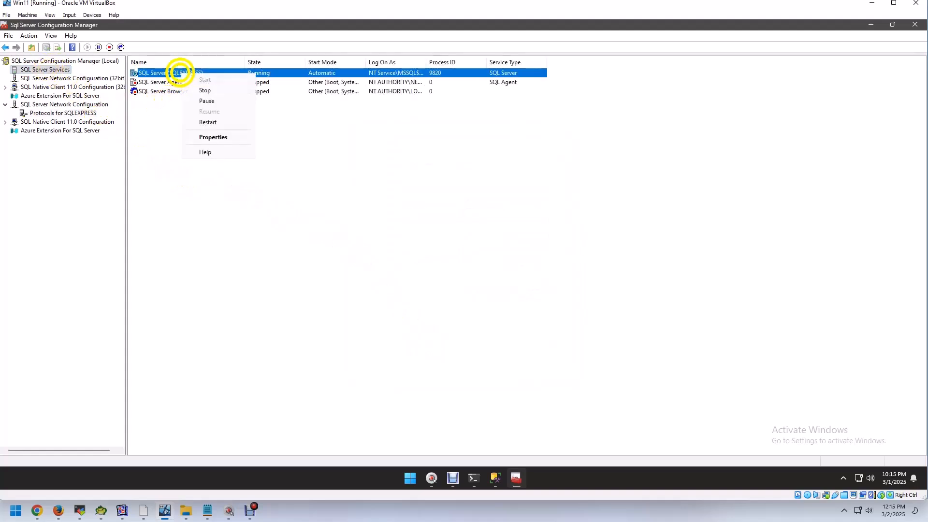
{"action": "left_click", "coordinate": [211, 121]}
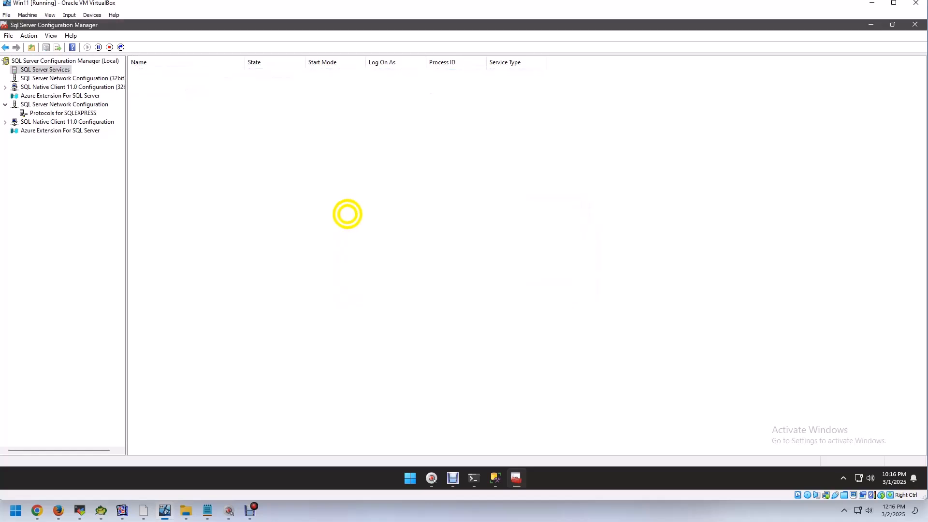
{"action": "left_click", "coordinate": [871, 24]}
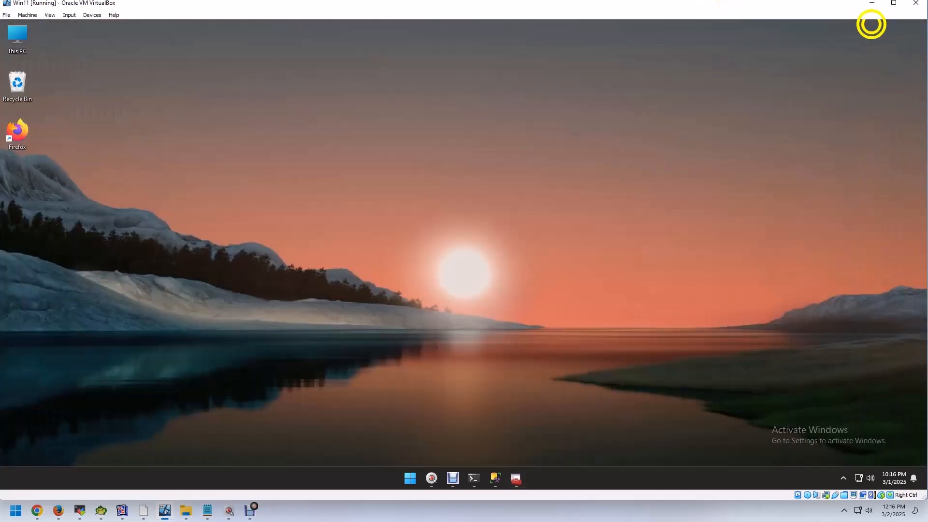
Step: Bring up the Notepad instructions on the host and highlight the Step-03 text about disabling the firewall
{"action": "mouse_move", "coordinate": [425, 481]}
{"action": "left_click", "coordinate": [208, 510]}
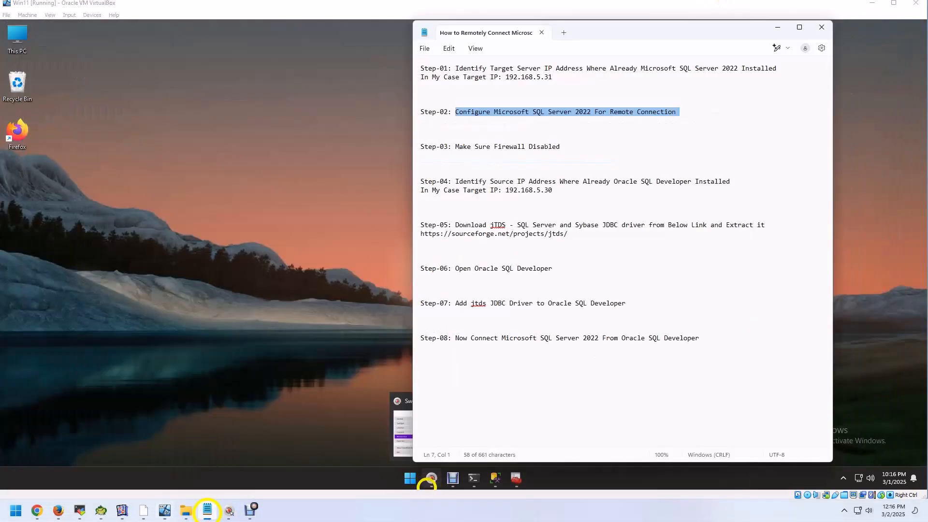
{"action": "key", "text": "super+d"}
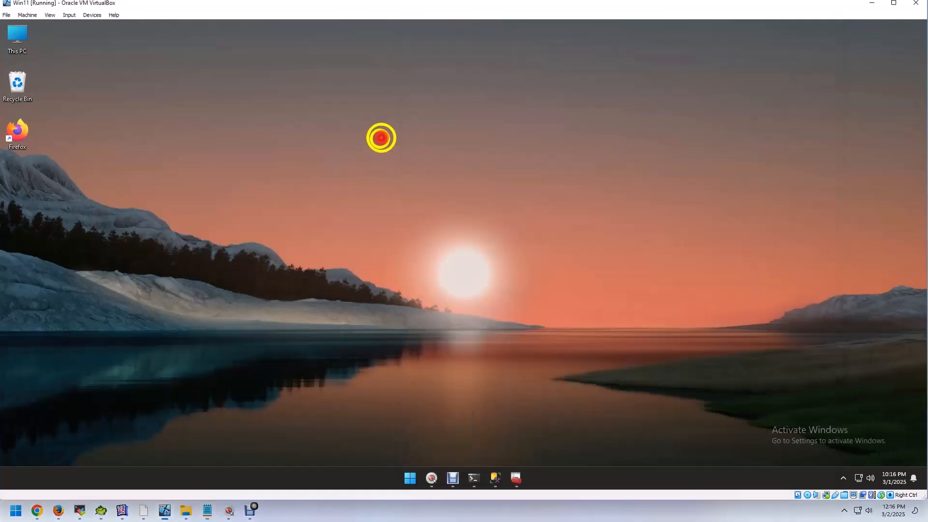
{"action": "left_click", "coordinate": [208, 510]}
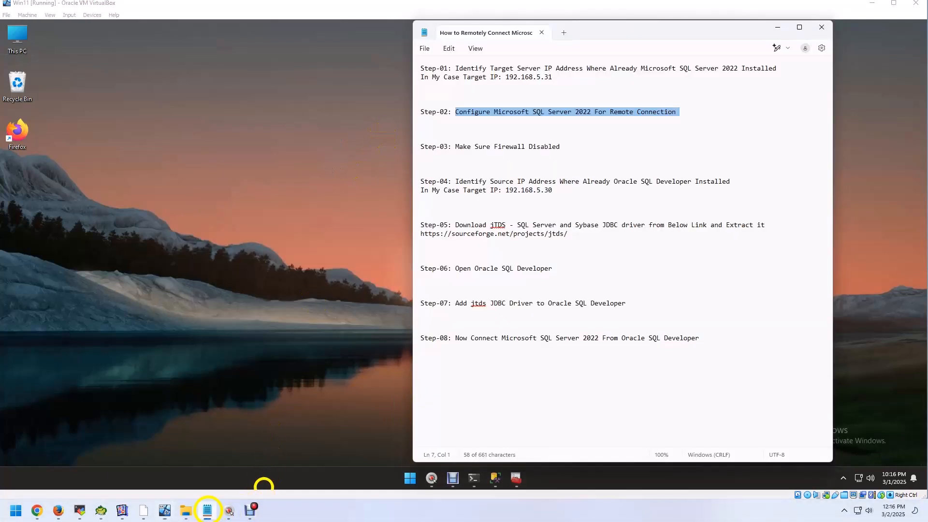
{"action": "left_click_drag", "start_coordinate": [456, 147], "coordinate": [561, 146]}
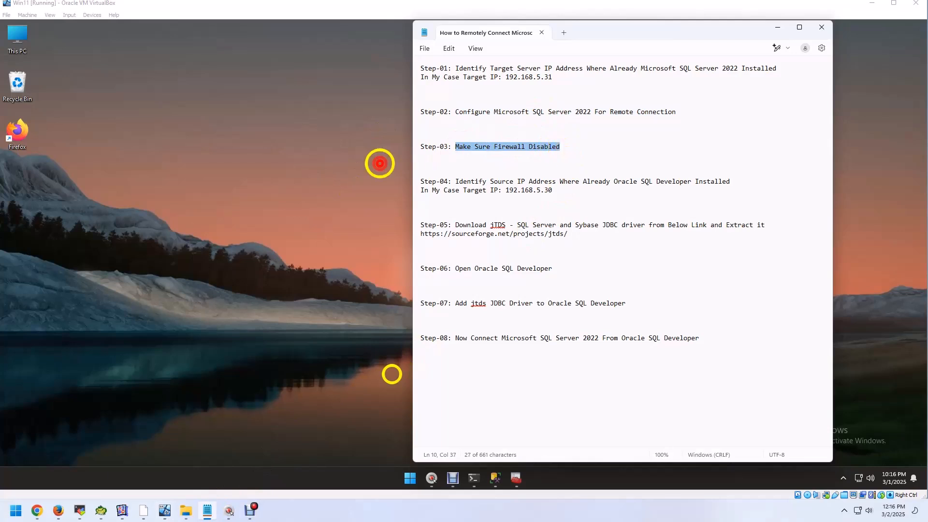
Step: In the Win11 virtual machine, check the firewall status of the domain, private and public networks in Windows Security, and minimize it
{"action": "left_click", "coordinate": [313, 145]}
{"action": "left_click", "coordinate": [410, 476]}
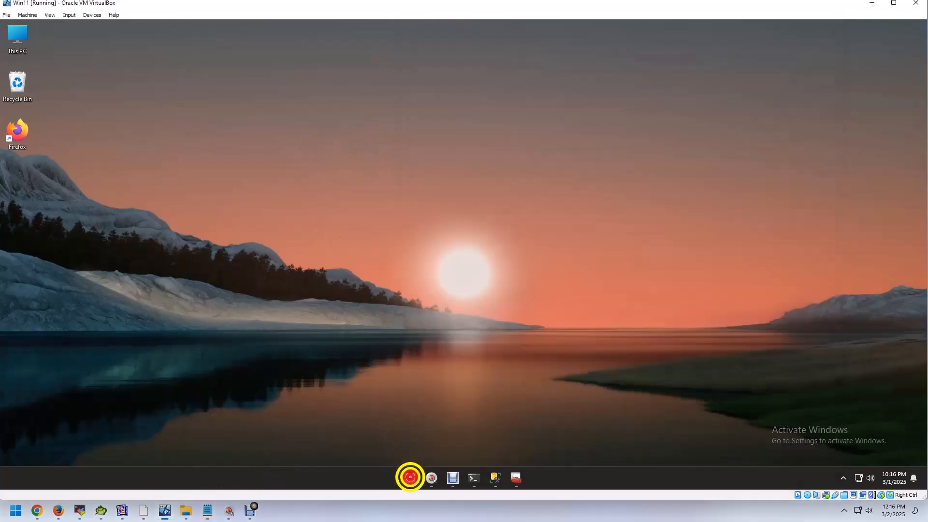
{"action": "type", "text": "fire"}
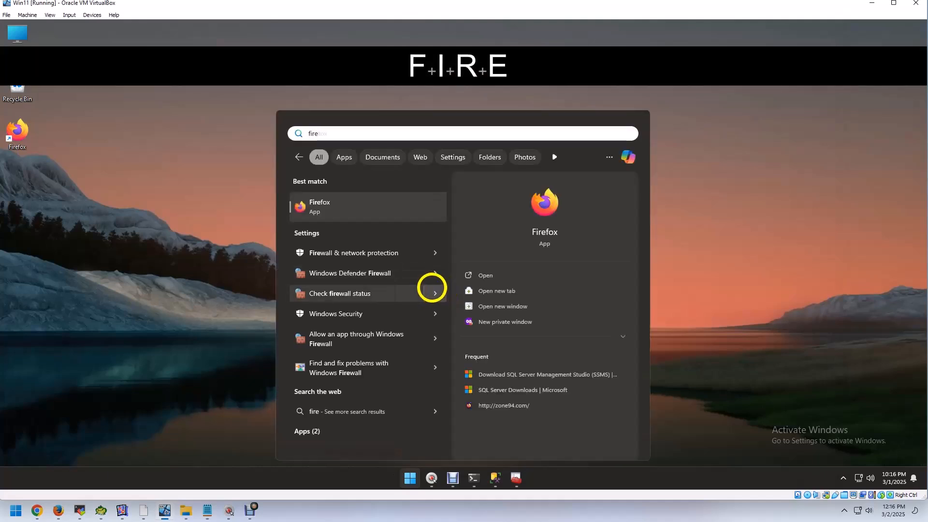
{"action": "left_click", "coordinate": [358, 253]}
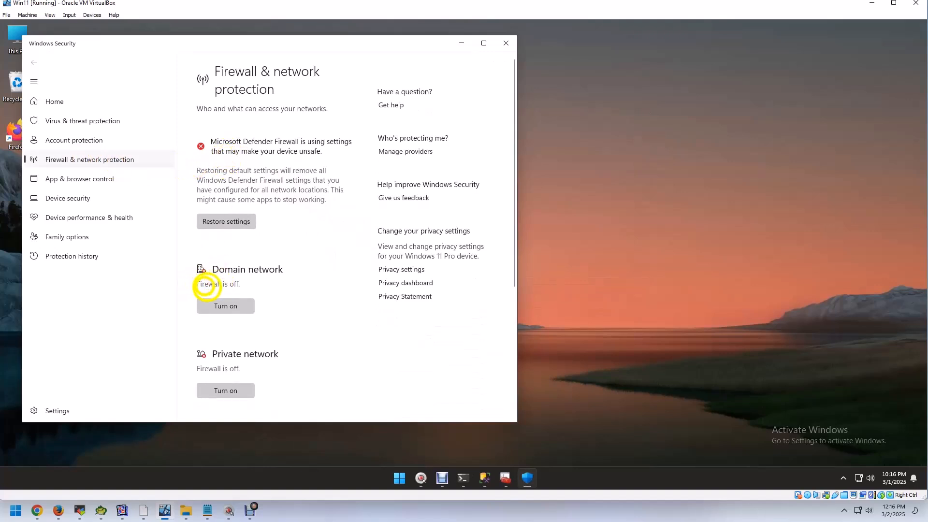
{"action": "scroll", "coordinate": [312, 280], "scroll_direction": "down", "scroll_amount": 2}
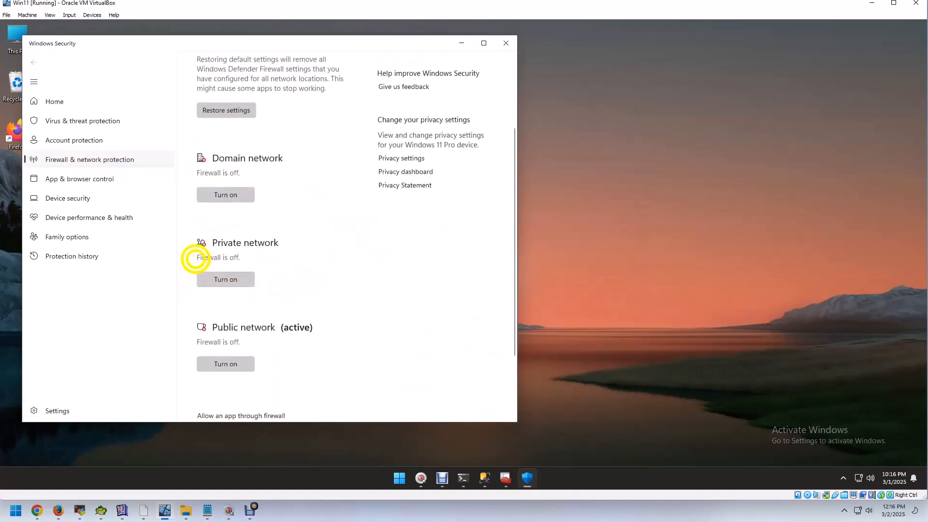
{"action": "scroll", "coordinate": [242, 256], "scroll_direction": "down", "scroll_amount": 2}
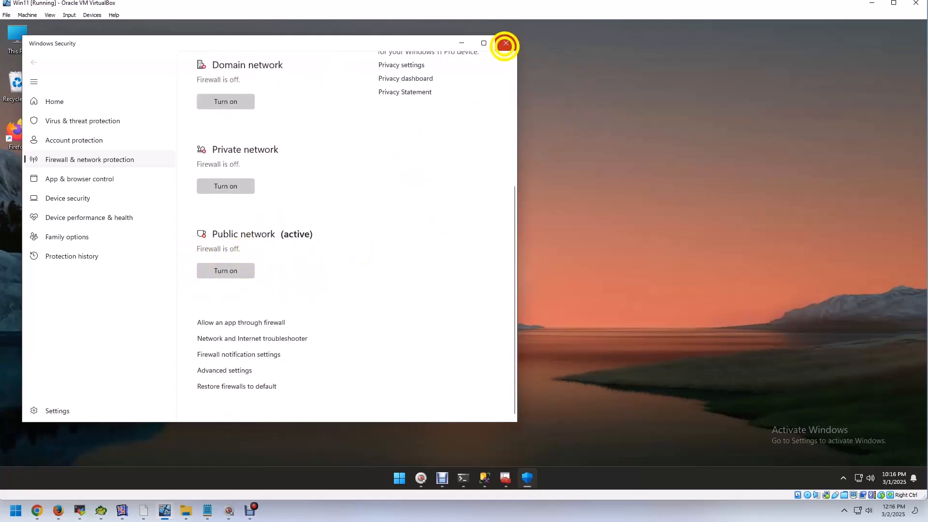
{"action": "left_click", "coordinate": [461, 42]}
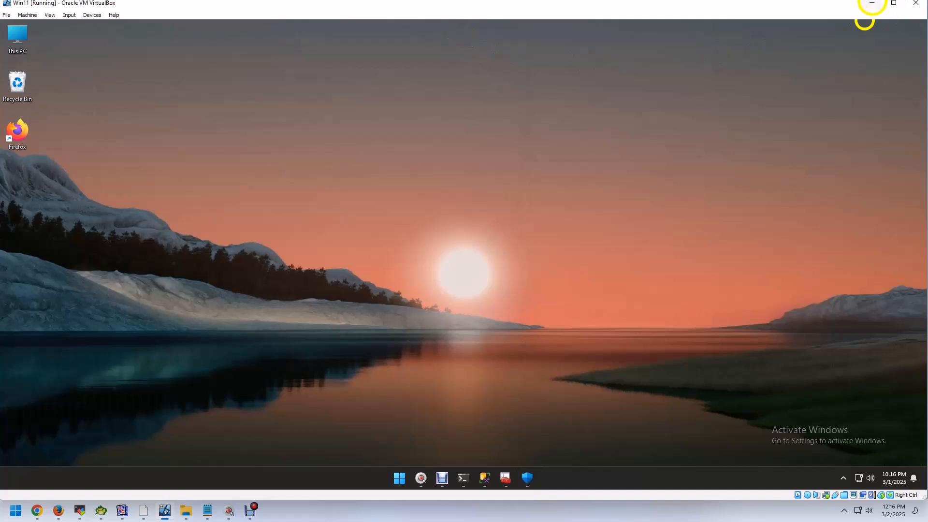
Step: Minimize the virtual machine, highlight the Step-04 instruction in the notes, and open Command Prompt on the host
{"action": "left_click", "coordinate": [872, 3]}
{"action": "left_click_drag", "start_coordinate": [455, 181], "coordinate": [733, 179]}
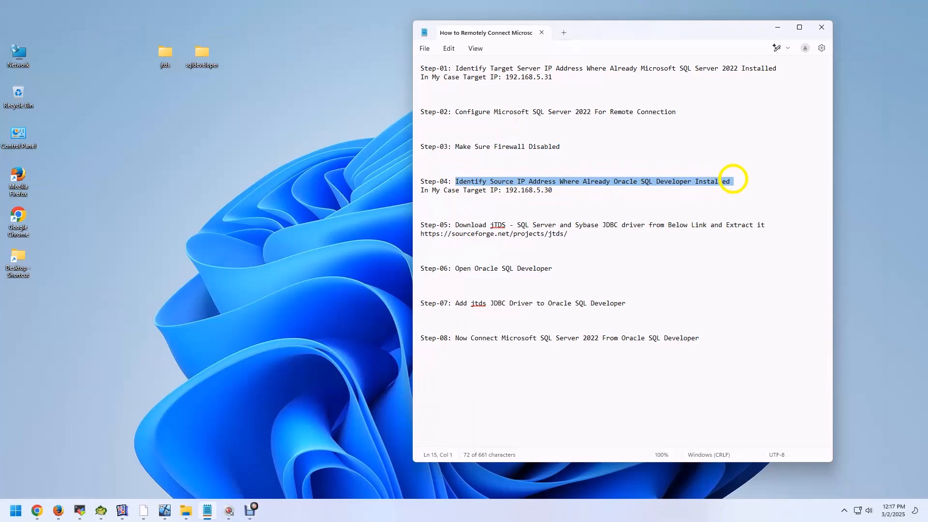
{"action": "left_click", "coordinate": [16, 510]}
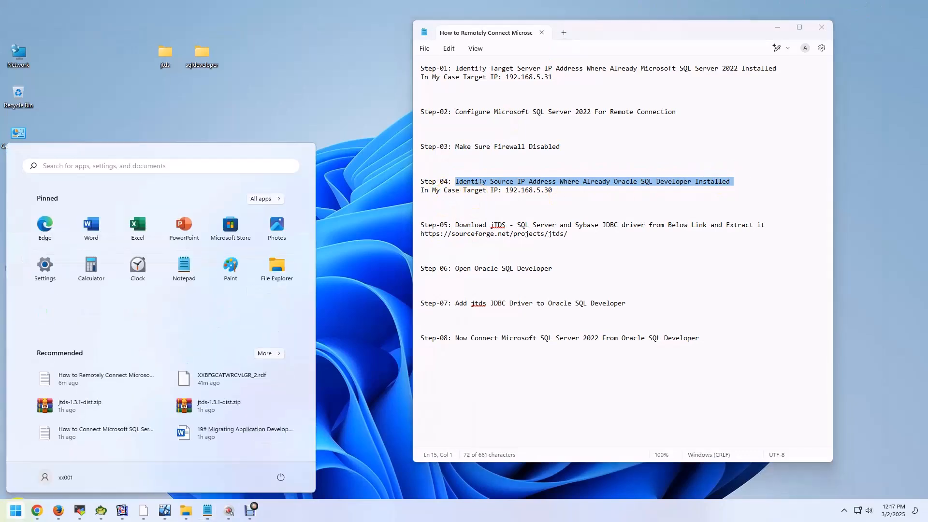
{"action": "type", "text": "com"}
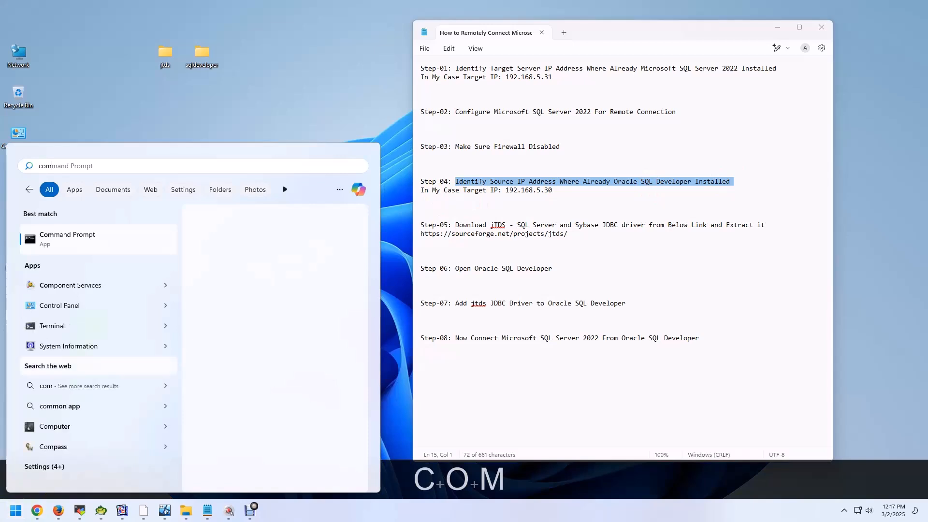
{"action": "left_click", "coordinate": [108, 234]}
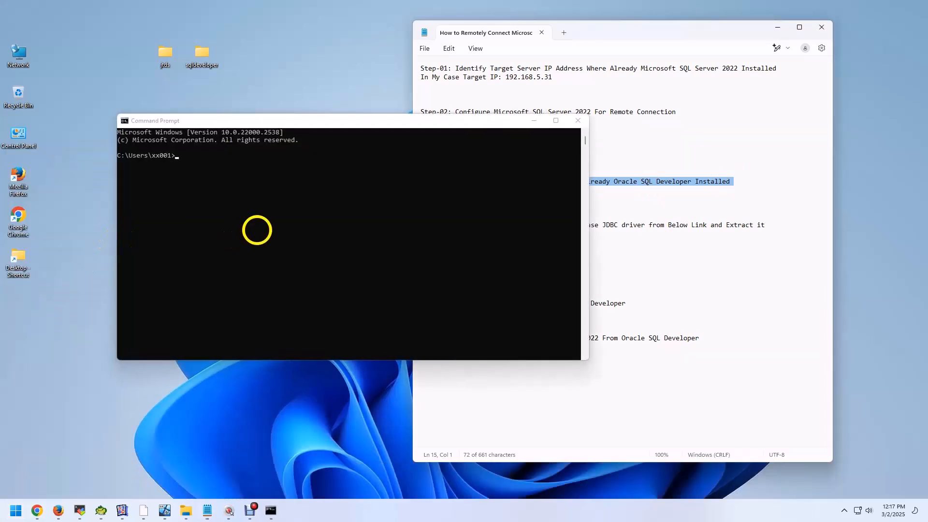
Step: Run ipconfig in Command Prompt, highlight the Ethernet adapter's IPv4 address, and close the window
{"action": "type", "text": "ipconfig"}
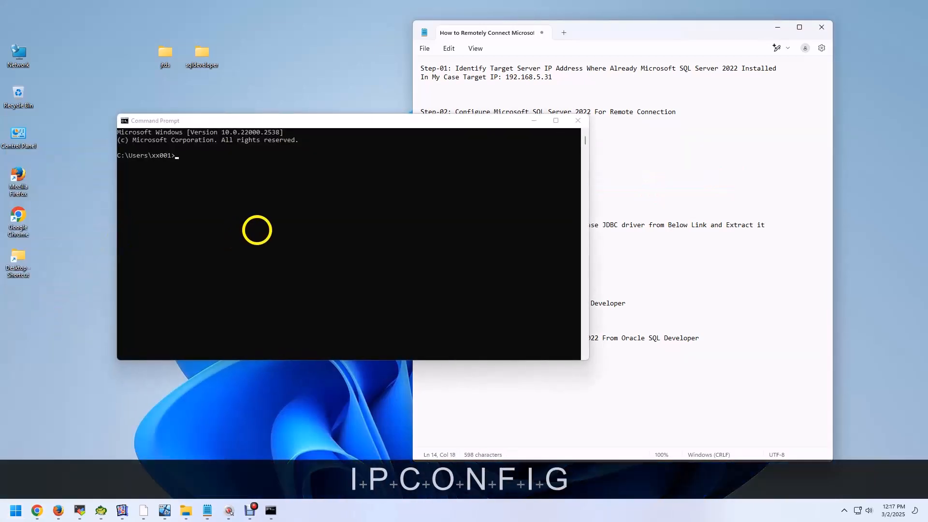
{"action": "left_click", "coordinate": [280, 214]}
{"action": "type", "text": "ipconfig"}
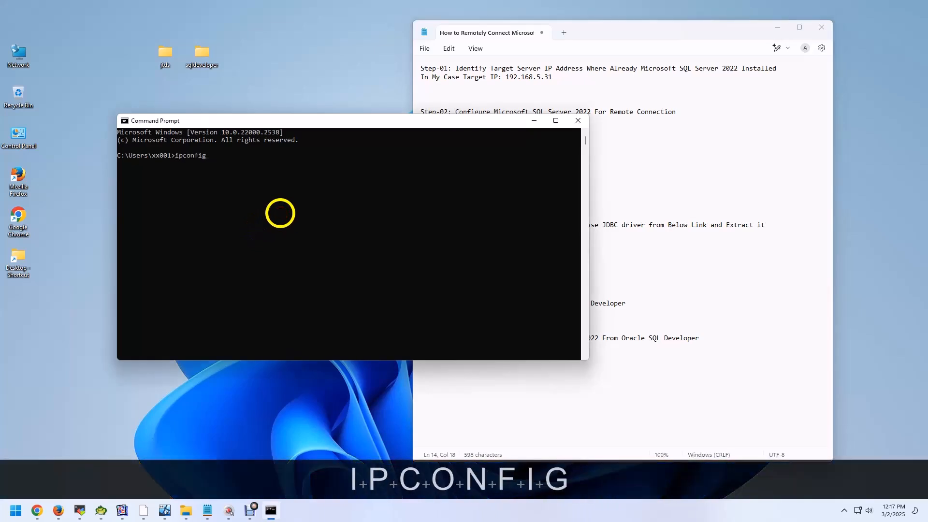
{"action": "key", "text": "Return"}
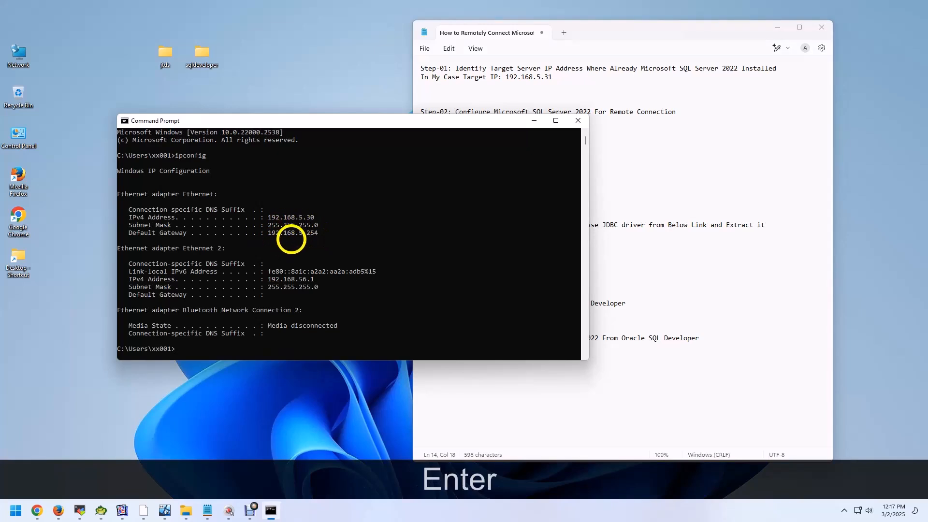
{"action": "left_click_drag", "start_coordinate": [269, 217], "coordinate": [317, 218]}
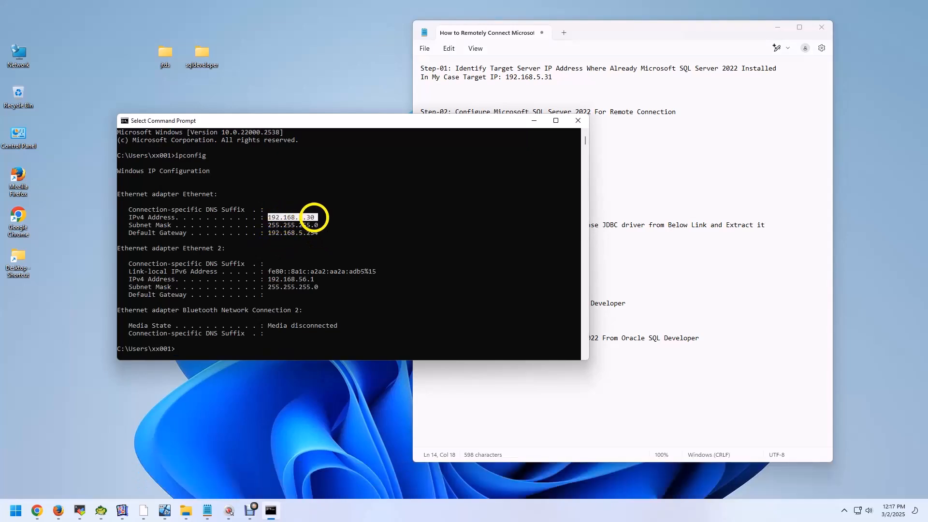
{"action": "left_click", "coordinate": [578, 120]}
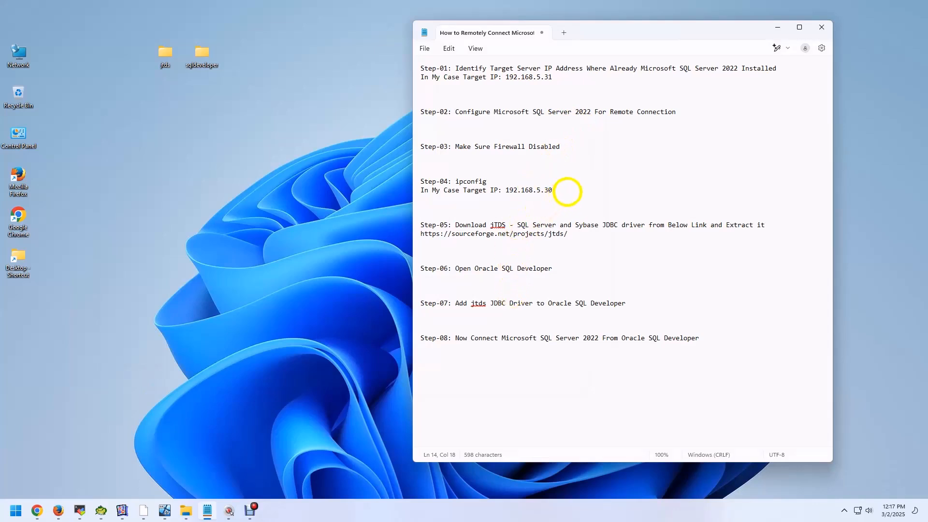
Step: Undo the accidental ipconfig text in the notes' Step-04 line and highlight the Step-05 jTDS driver download instruction
{"action": "key", "text": "ctrl+z"}
{"action": "left_click", "coordinate": [593, 207]}
{"action": "left_click_drag", "start_coordinate": [456, 225], "coordinate": [770, 224]}
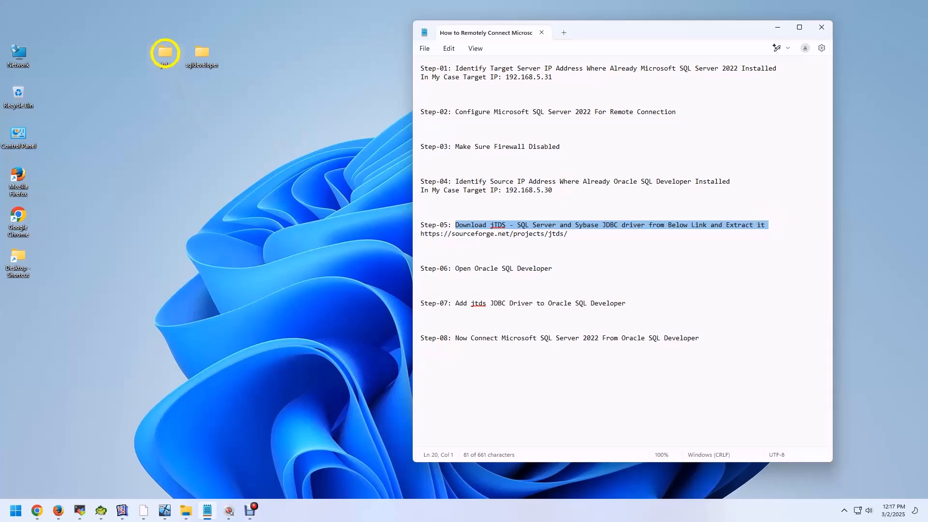
Step: Open the jtds folder on the desktop, examine jtds-1.3.1-dist.zip and its extracted files, and close the folder
{"action": "left_click", "coordinate": [168, 53]}
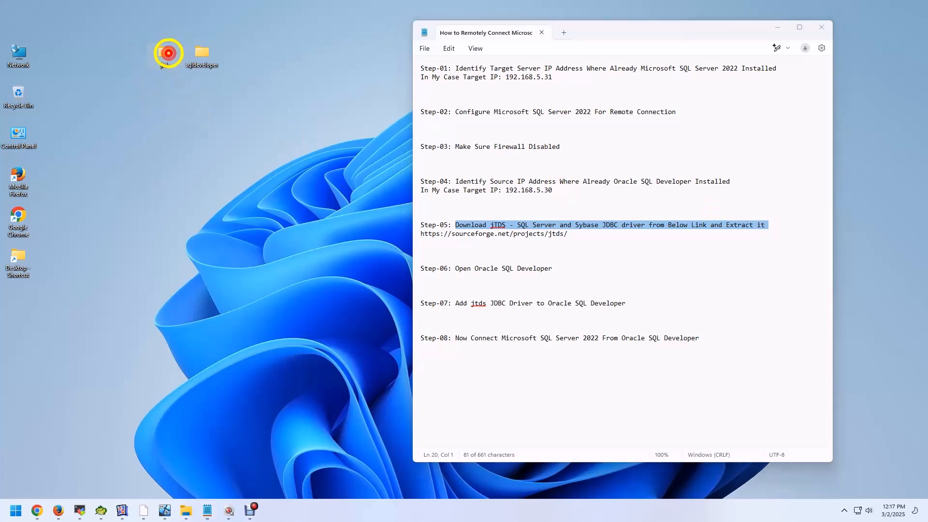
{"action": "double_click", "coordinate": [168, 53]}
{"action": "left_click", "coordinate": [209, 207]}
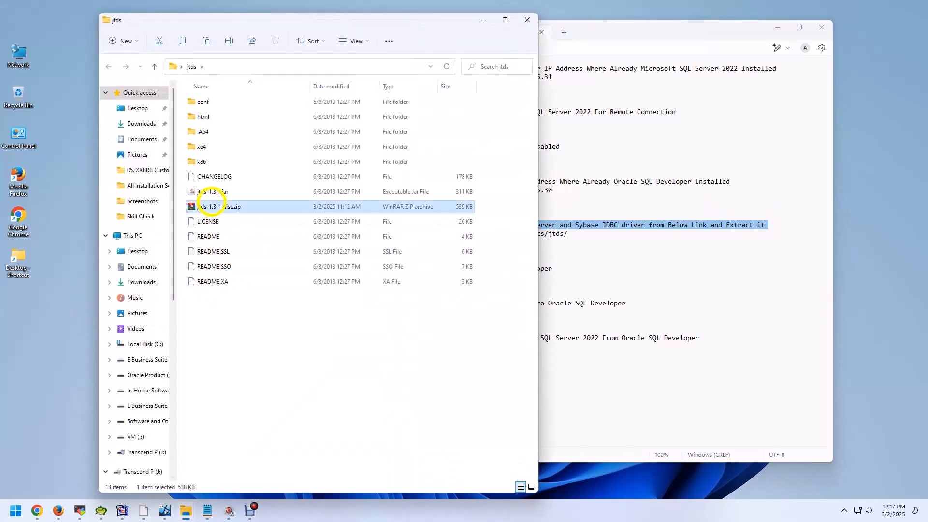
{"action": "left_click_drag", "start_coordinate": [279, 362], "coordinate": [178, 97]}
{"action": "left_click", "coordinate": [254, 369]}
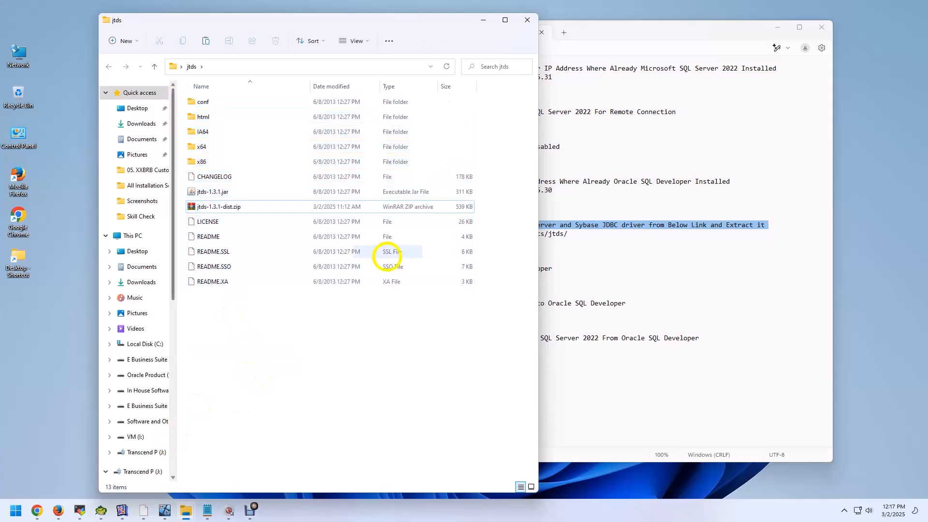
{"action": "left_click", "coordinate": [527, 20]}
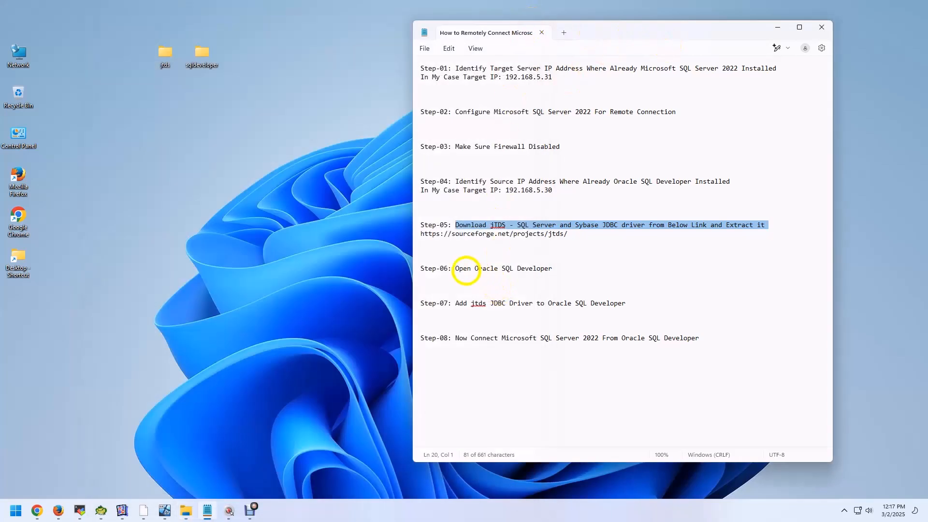
Step: Highlight Step-06 in the notes, launch sqldeveloper.exe from the desktop's sqldeveloper folder, and minimize the folder window
{"action": "left_click_drag", "start_coordinate": [455, 268], "coordinate": [548, 269]}
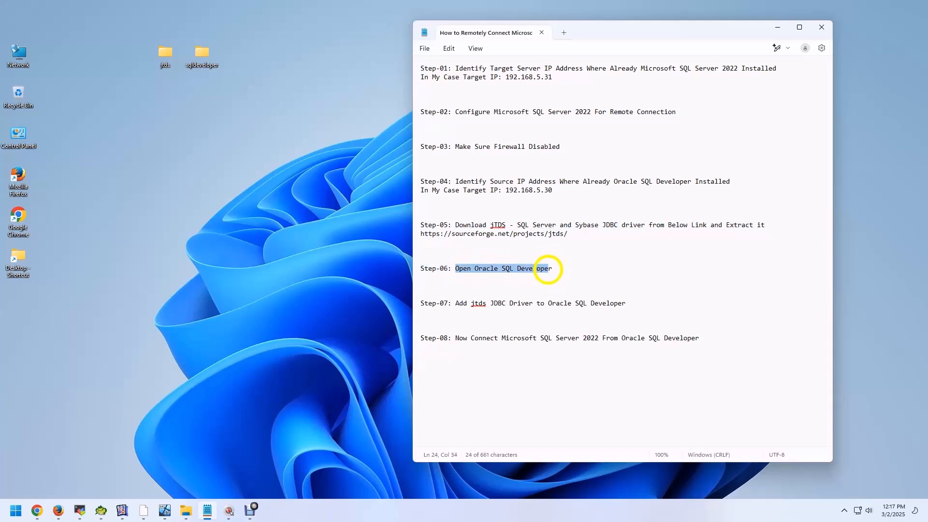
{"action": "left_click", "coordinate": [202, 52]}
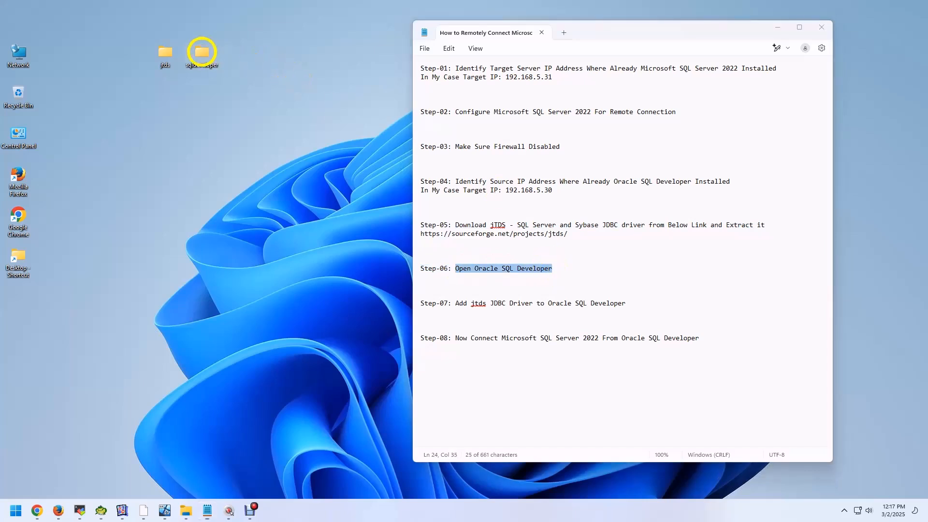
{"action": "double_click", "coordinate": [202, 51]}
{"action": "left_click", "coordinate": [220, 445]}
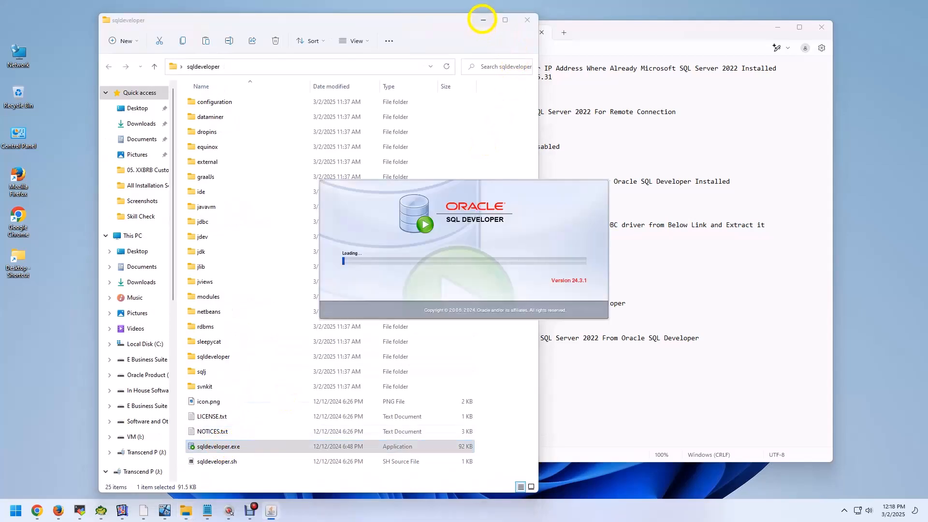
{"action": "left_click", "coordinate": [483, 20]}
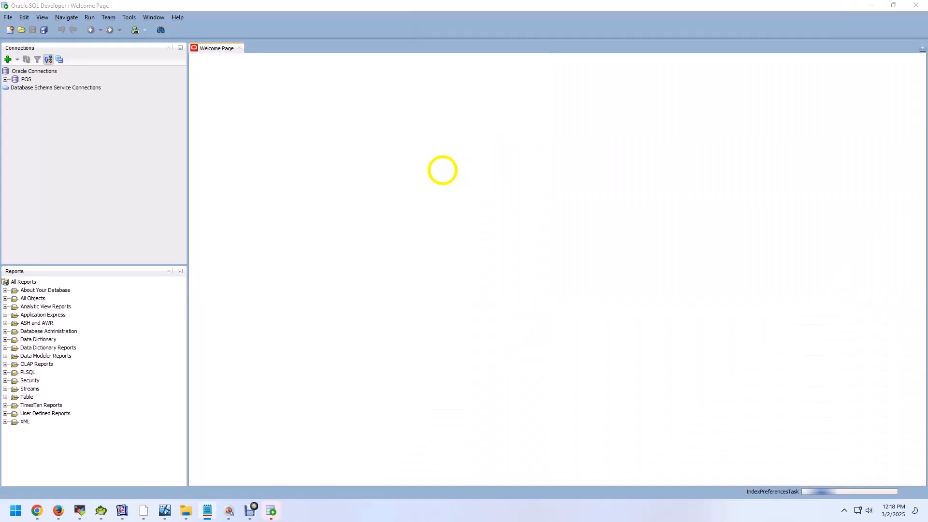
Step: Highlight the Step-07 instruction about adding the jtds JDBC driver in the notes, and return to Oracle SQL Developer
{"action": "left_click", "coordinate": [208, 510]}
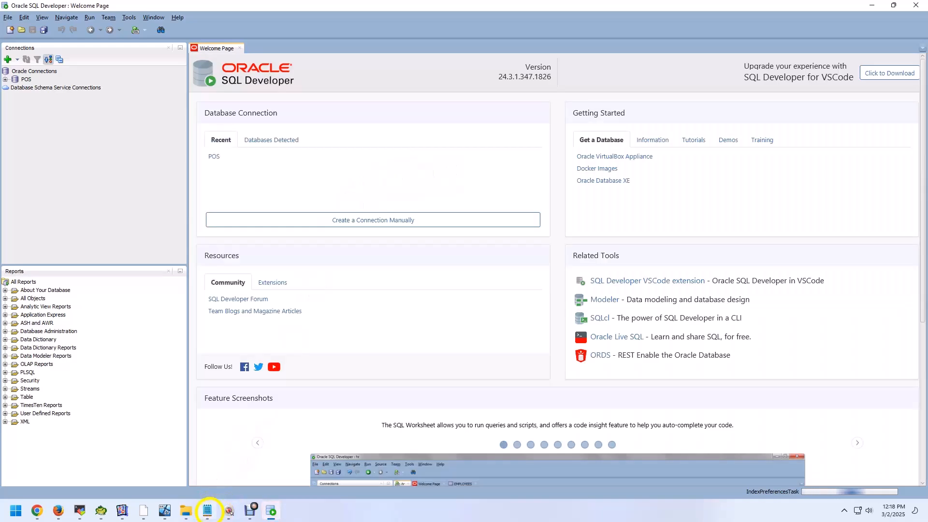
{"action": "left_click", "coordinate": [209, 510]}
{"action": "left_click_drag", "start_coordinate": [455, 303], "coordinate": [629, 300]}
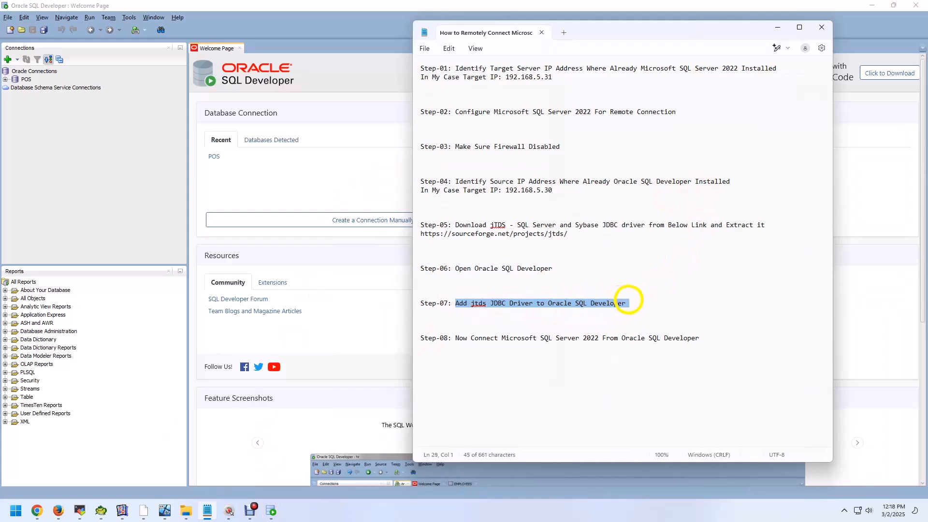
{"action": "left_click", "coordinate": [241, 6]}
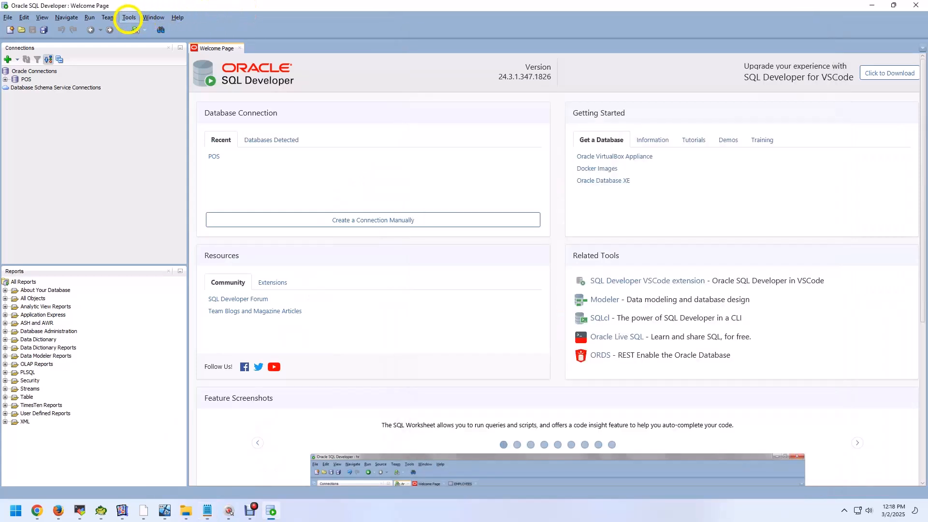
Step: Open the Third Party JDBC Drivers settings under the Database preferences
{"action": "left_click", "coordinate": [128, 17]}
{"action": "left_click", "coordinate": [143, 184]}
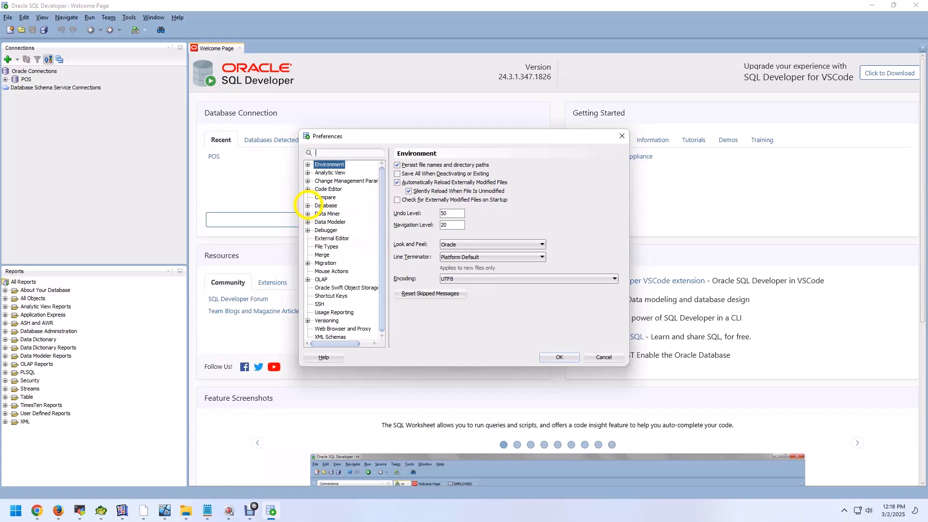
{"action": "left_click", "coordinate": [307, 206]}
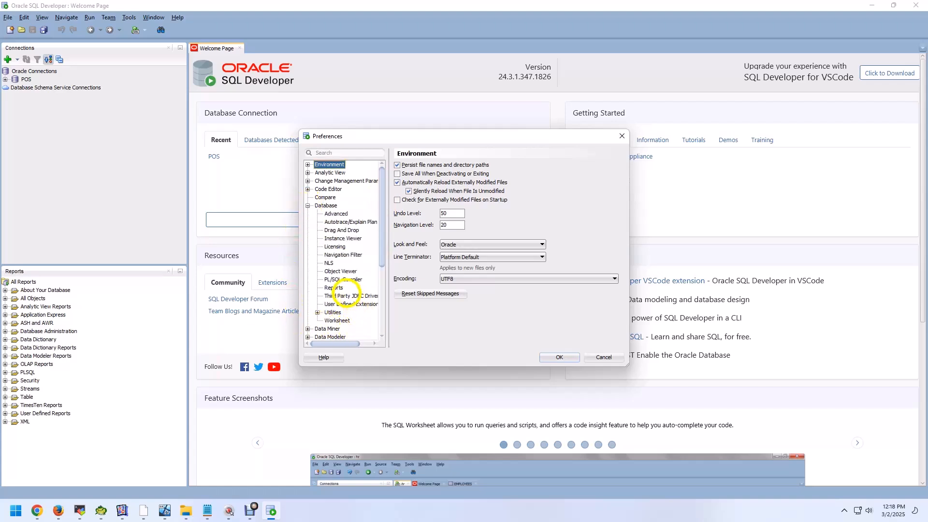
{"action": "left_click", "coordinate": [346, 294]}
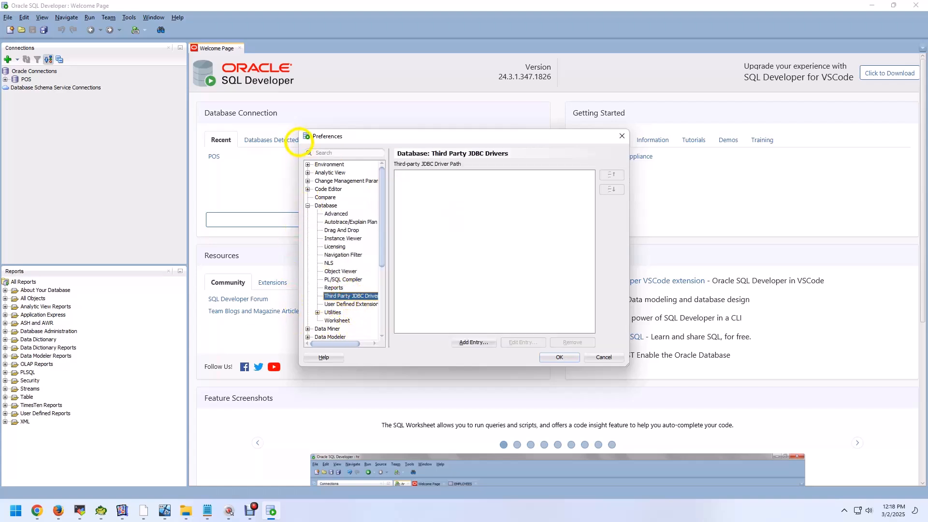
Step: Add jtds-1.3.1.jar from the jtds folder on the desktop as a third-party JDBC driver entry and confirm the preferences
{"action": "left_click", "coordinate": [474, 342]}
{"action": "left_click_drag", "start_coordinate": [593, 236], "coordinate": [593, 194]}
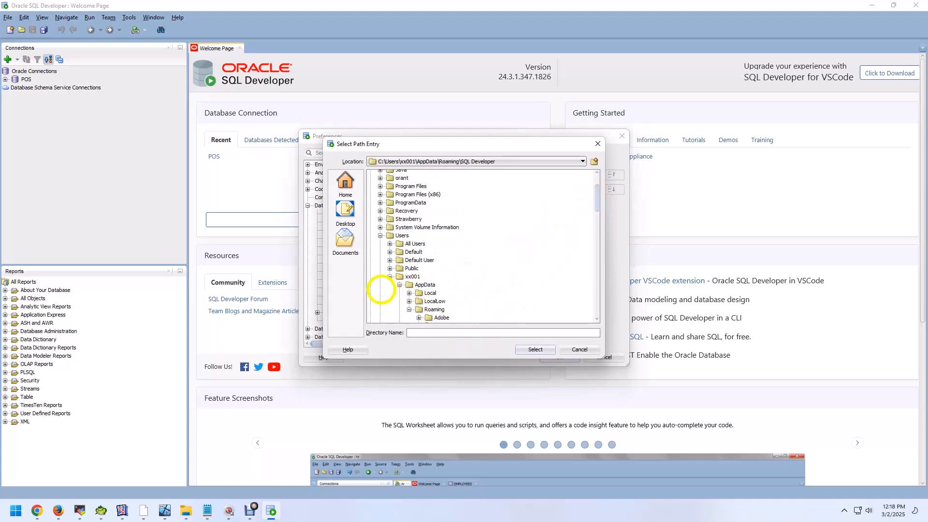
{"action": "left_click", "coordinate": [390, 277]}
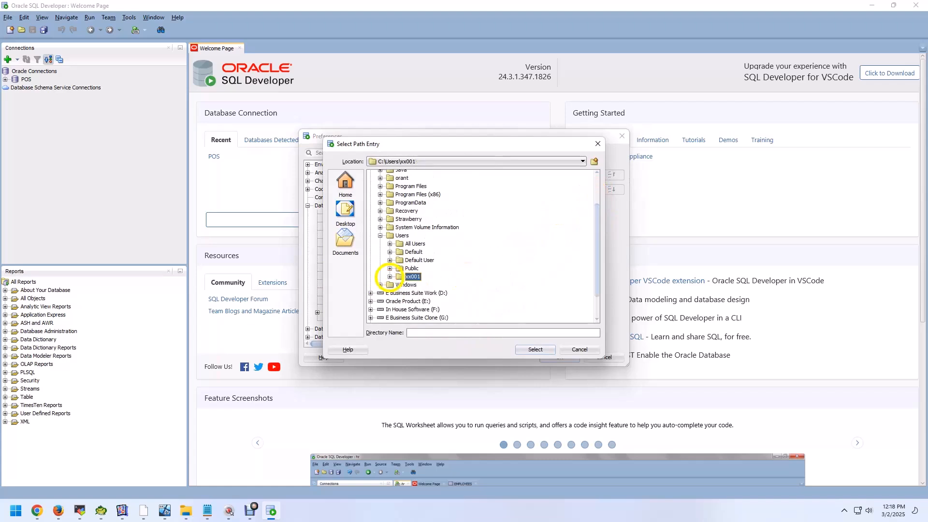
{"action": "left_click", "coordinate": [390, 276]}
{"action": "scroll", "coordinate": [397, 199], "scroll_direction": "down", "scroll_amount": 4}
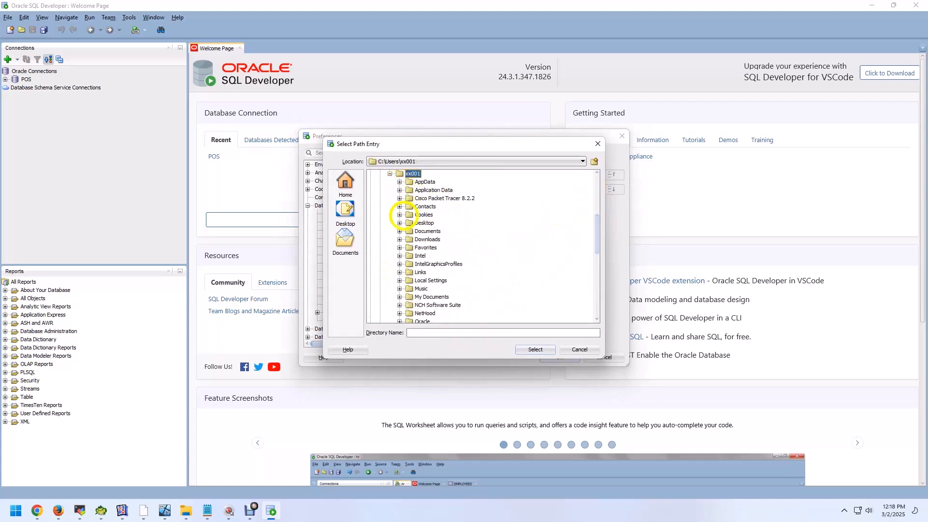
{"action": "left_click", "coordinate": [399, 223]}
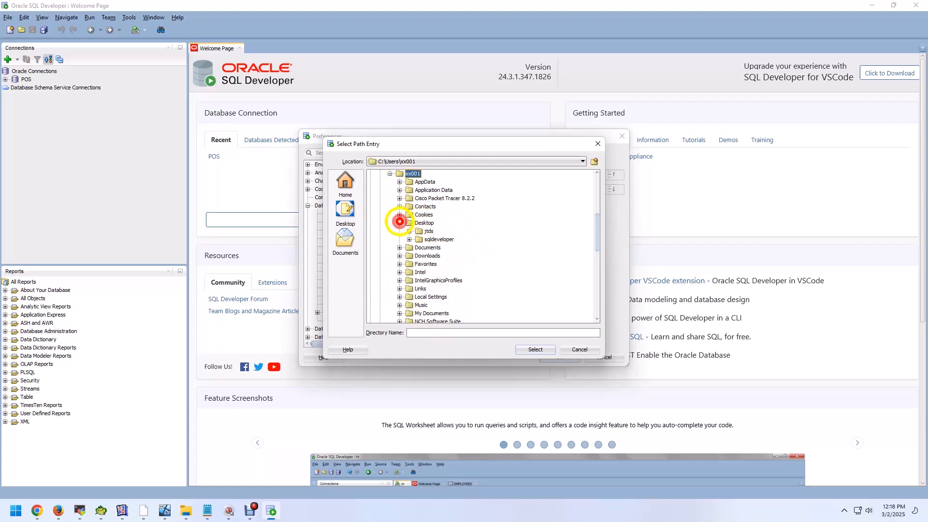
{"action": "left_click", "coordinate": [409, 231]}
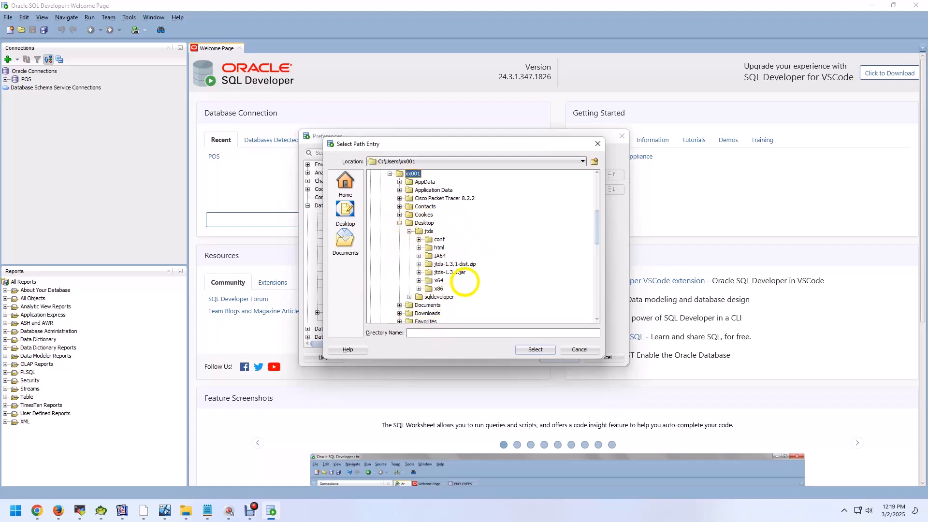
{"action": "left_click", "coordinate": [449, 271]}
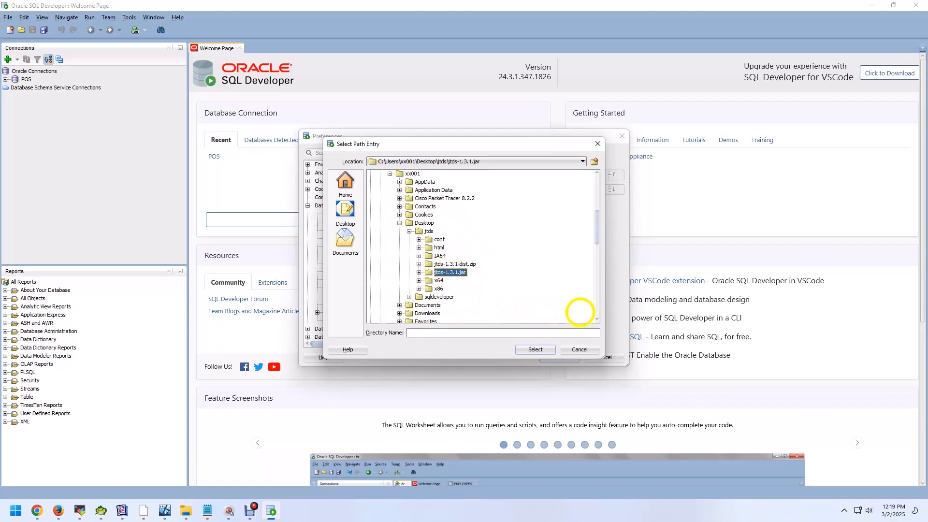
{"action": "left_click", "coordinate": [535, 352]}
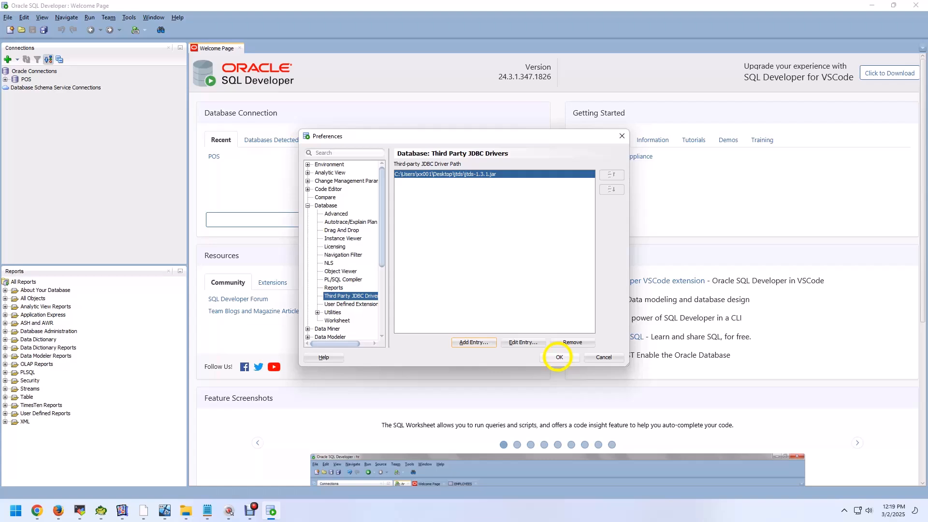
{"action": "left_click", "coordinate": [559, 357]}
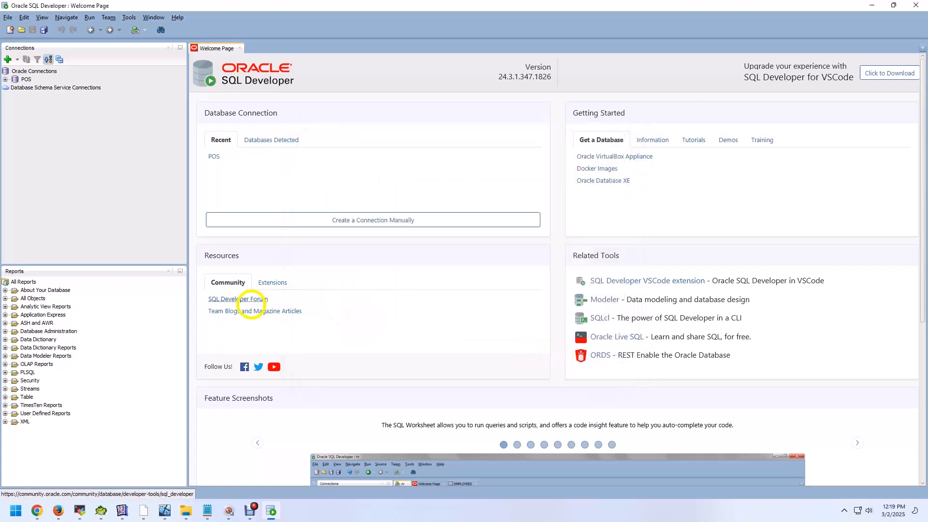
Step: Start a new database connection named xx with the database type SQLServer
{"action": "left_click", "coordinate": [8, 58]}
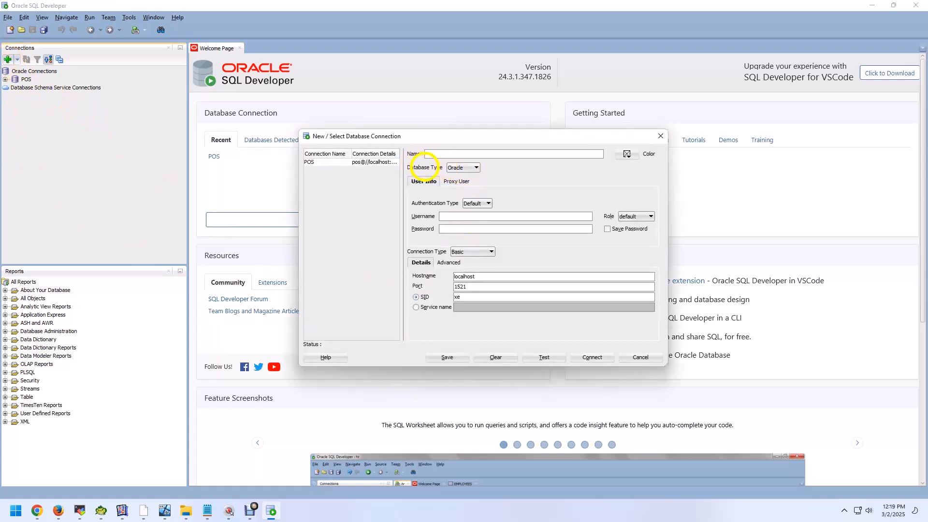
{"action": "type", "text": "xx"}
{"action": "left_click", "coordinate": [475, 167]}
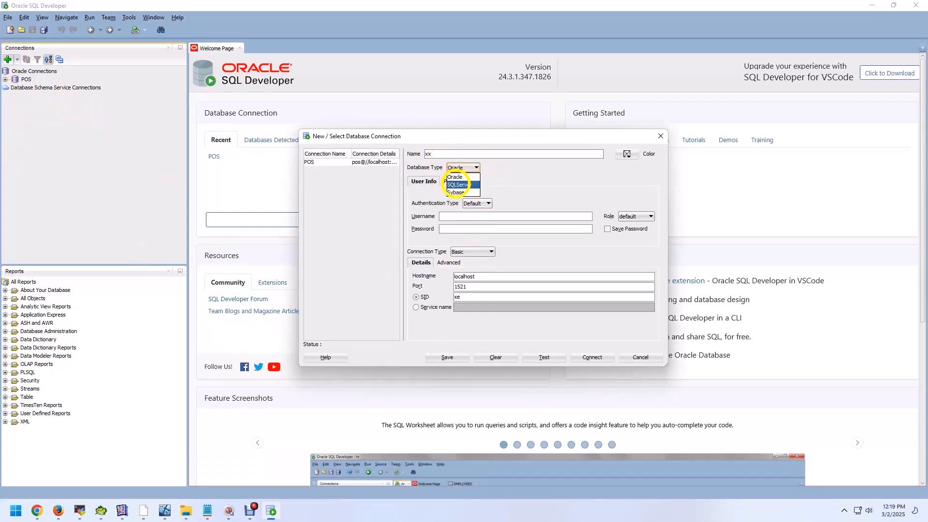
{"action": "left_click", "coordinate": [456, 184]}
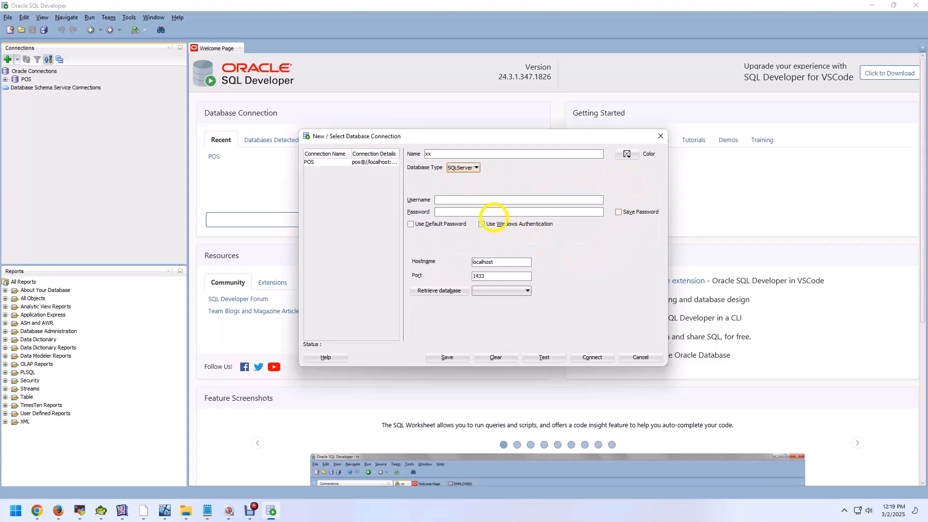
Step: Enable Windows Authentication, set the hostname to 192.168.5.31, and try to retrieve the databases over port 1433
{"action": "left_click", "coordinate": [482, 224]}
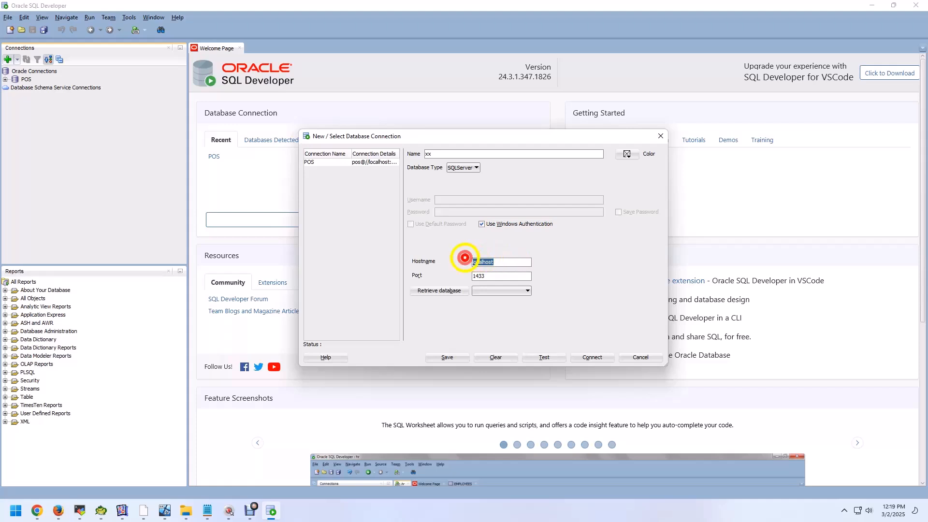
{"action": "type", "text": "192.1"}
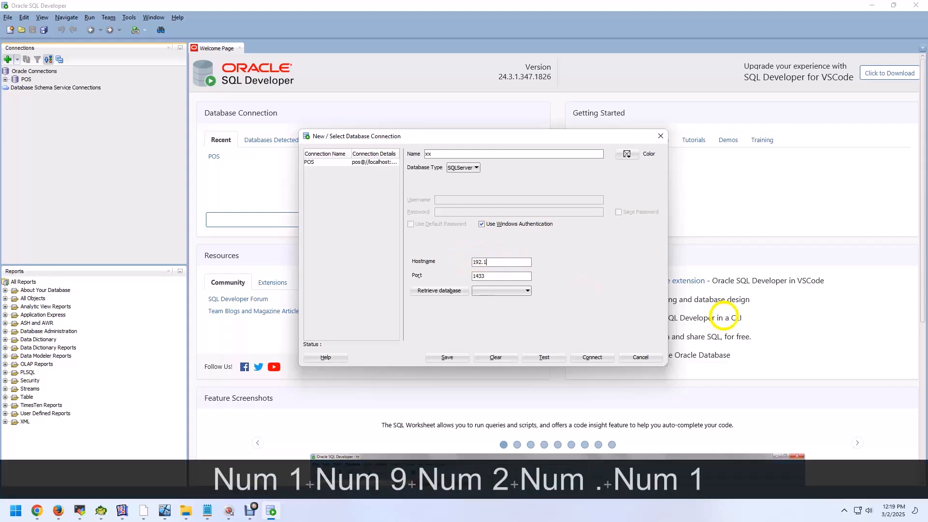
{"action": "type", "text": "68.5.31"}
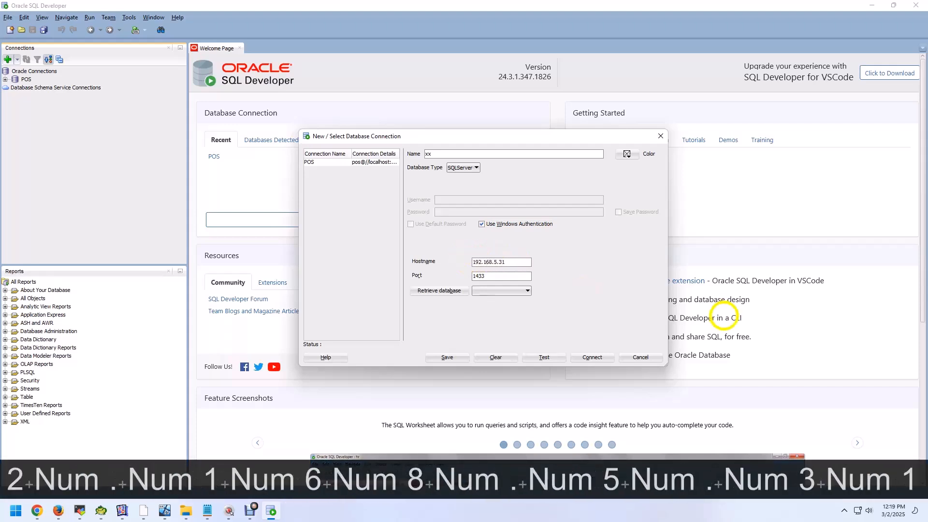
{"action": "left_click", "coordinate": [491, 276]}
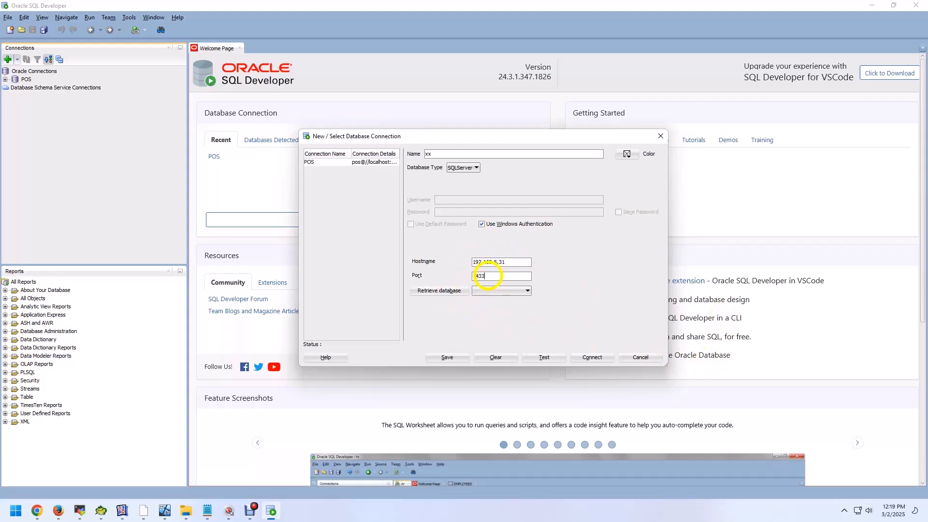
{"action": "left_click", "coordinate": [433, 290]}
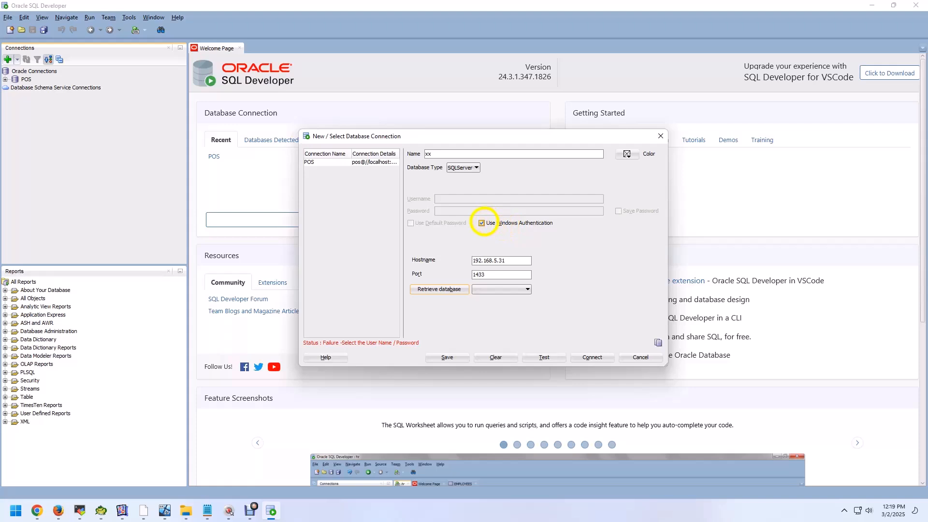
Step: Disable Windows Authentication, enter the username sa and the account password, and retrieve the server's databases
{"action": "left_click", "coordinate": [484, 223]}
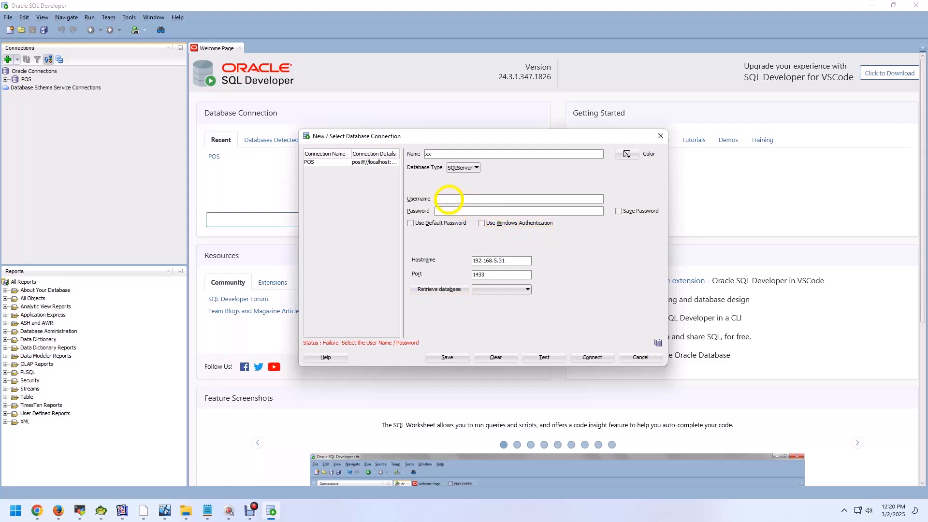
{"action": "type", "text": "sa"}
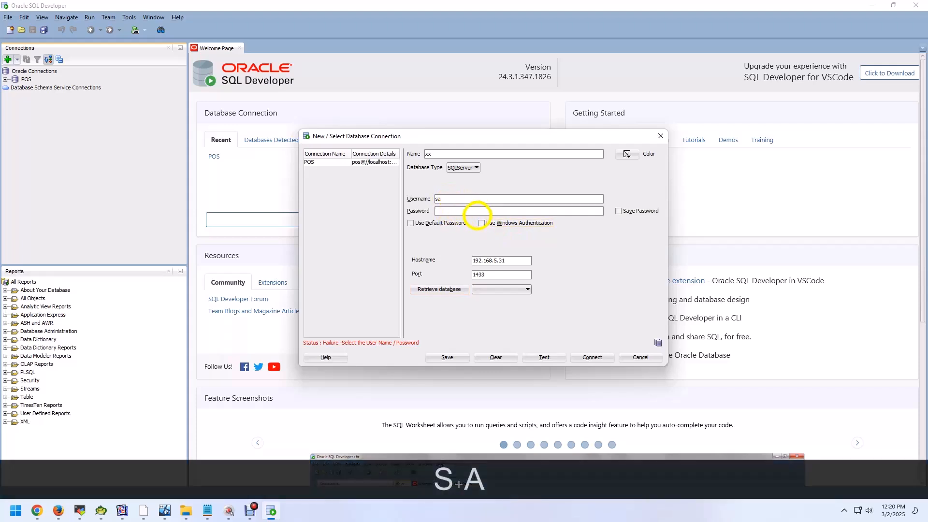
{"action": "type", "text": "12345678"}
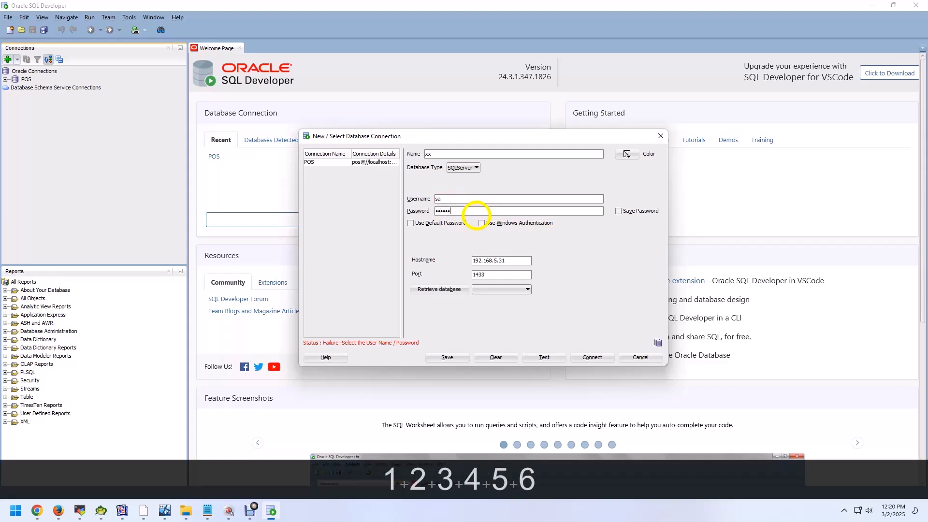
{"action": "left_click", "coordinate": [435, 289]}
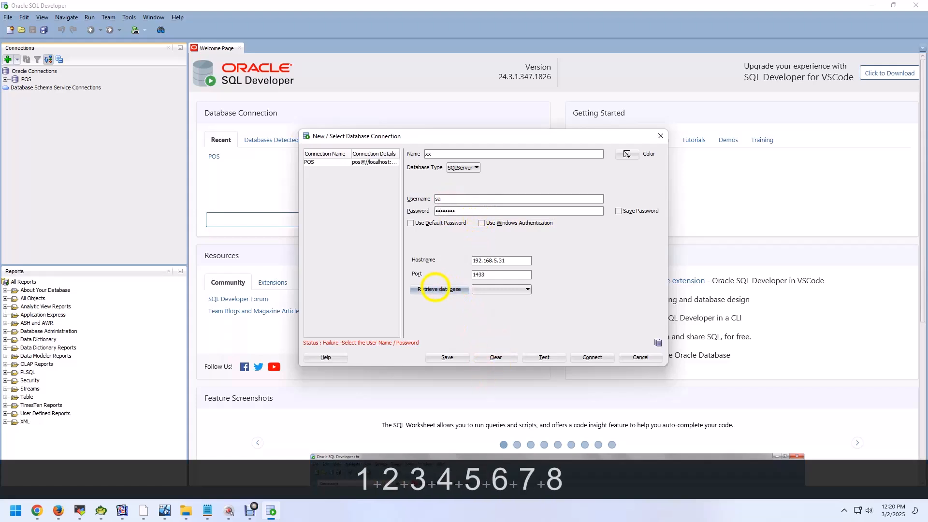
{"action": "left_click", "coordinate": [435, 292]}
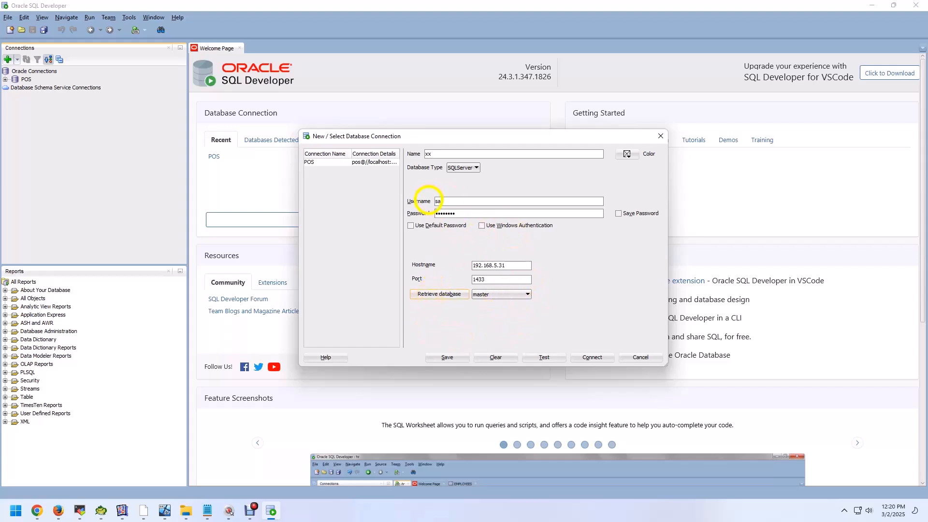
Step: Choose the master database for the xx connection, and test and open the connection
{"action": "left_click", "coordinate": [501, 294]}
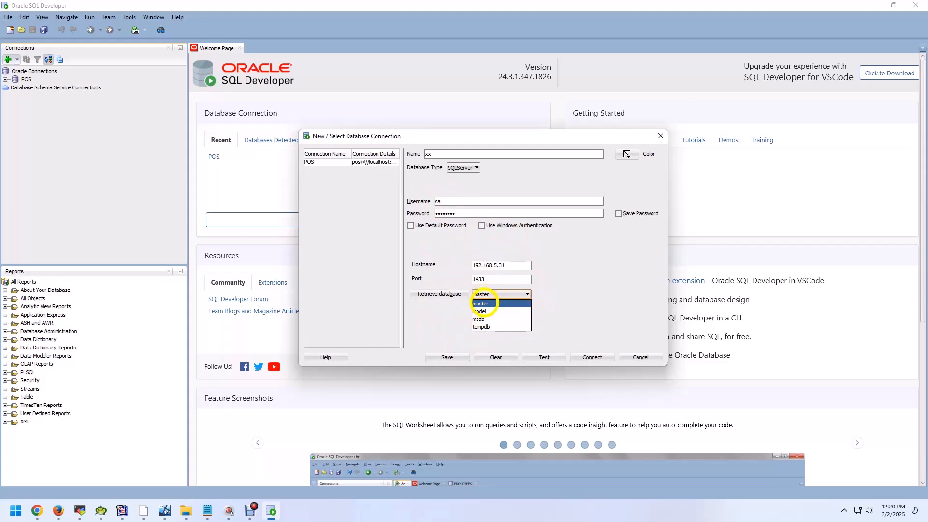
{"action": "left_click", "coordinate": [478, 304]}
{"action": "left_click", "coordinate": [544, 357]}
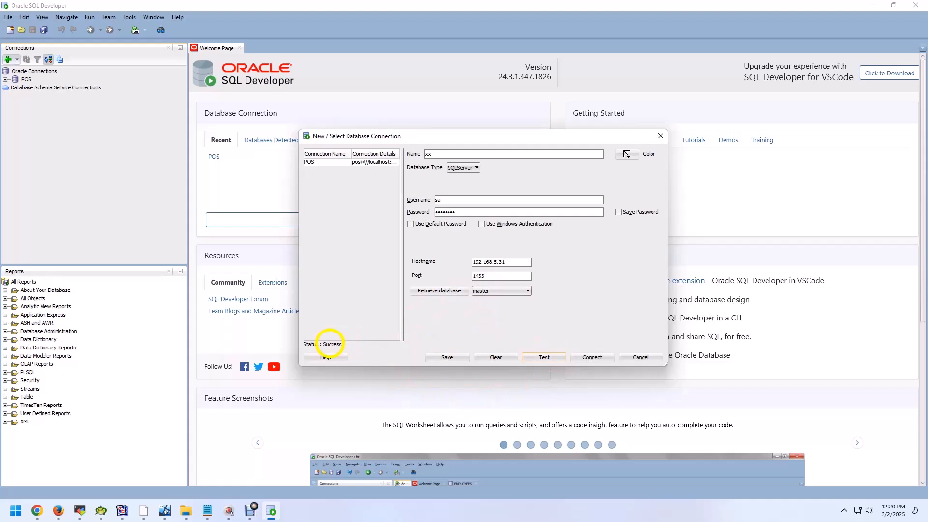
{"action": "left_click", "coordinate": [592, 357]}
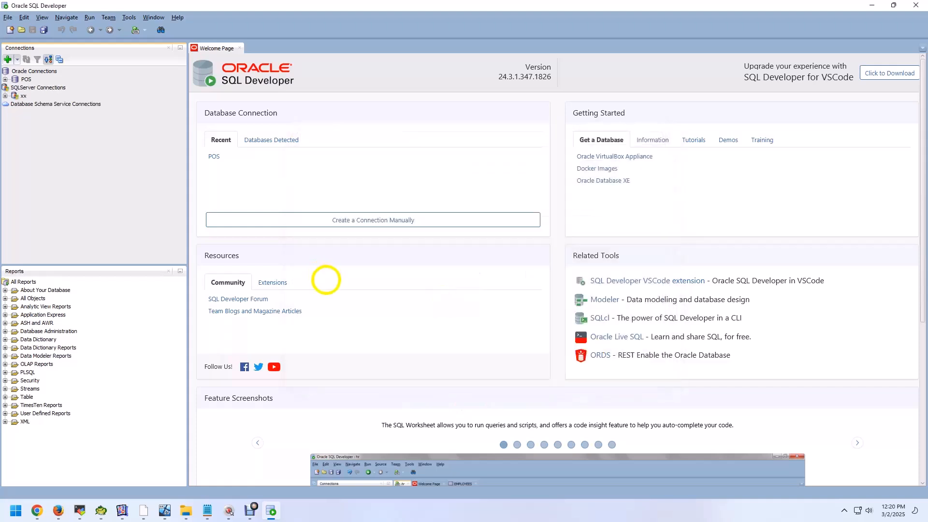
Step: Examine the tables and views in the master database's dbo schema, collapse the xx connection, and switch to the Notepad notes
{"action": "left_click", "coordinate": [5, 95]}
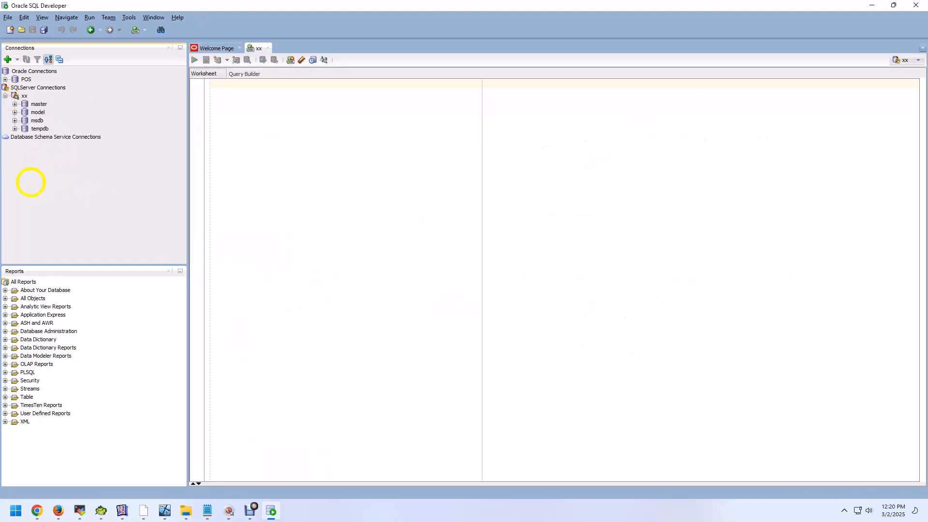
{"action": "left_click", "coordinate": [15, 104]}
{"action": "left_click", "coordinate": [24, 112]}
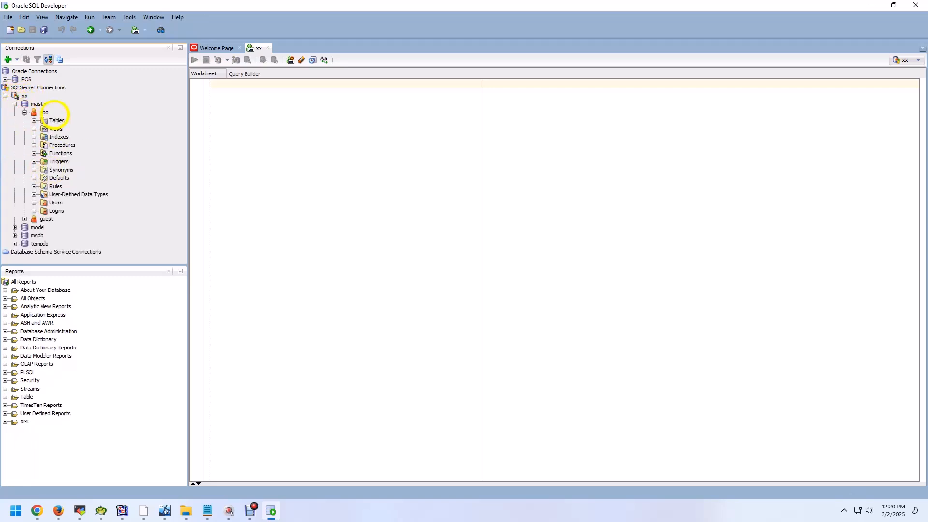
{"action": "left_click", "coordinate": [34, 120]}
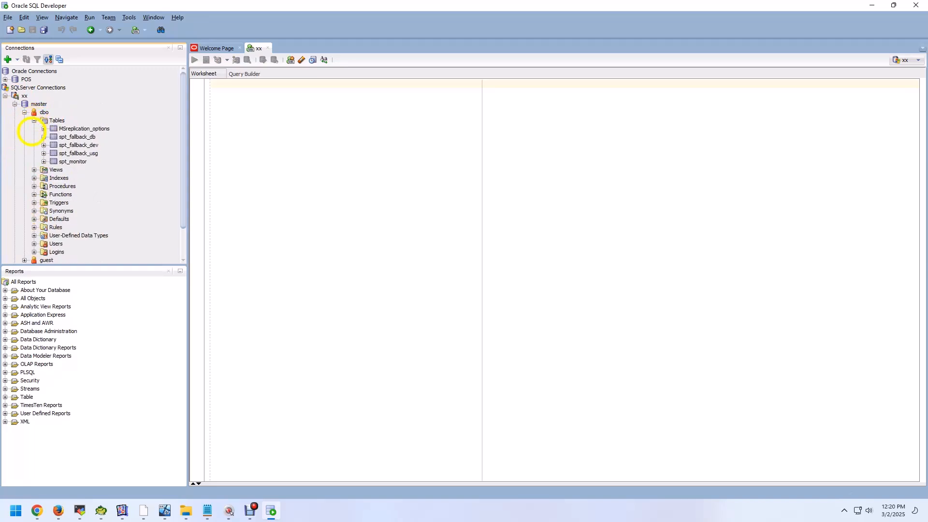
{"action": "left_click", "coordinate": [34, 170]}
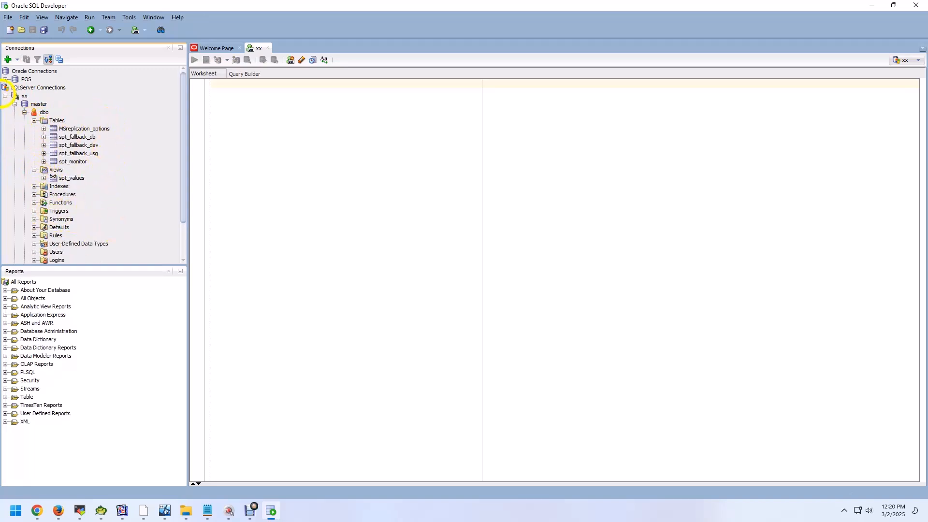
{"action": "left_click", "coordinate": [5, 96]}
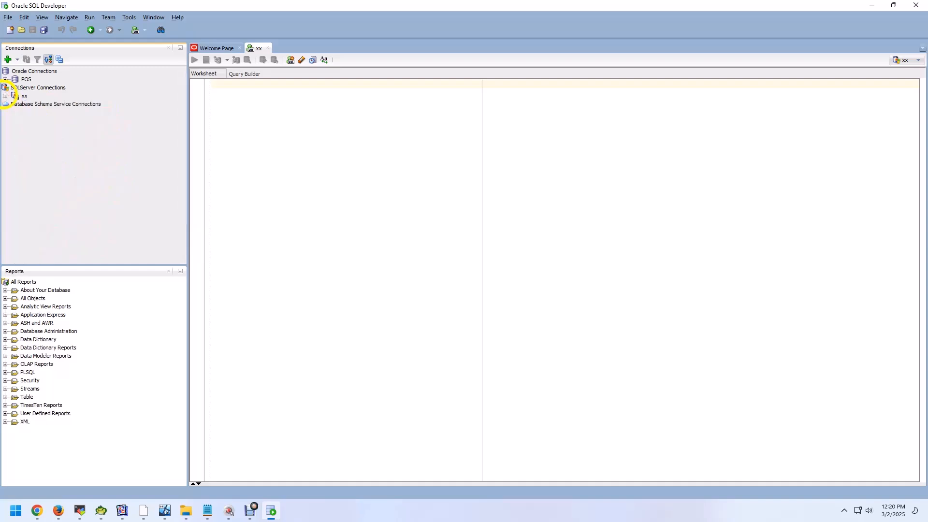
{"action": "left_click", "coordinate": [208, 511]}
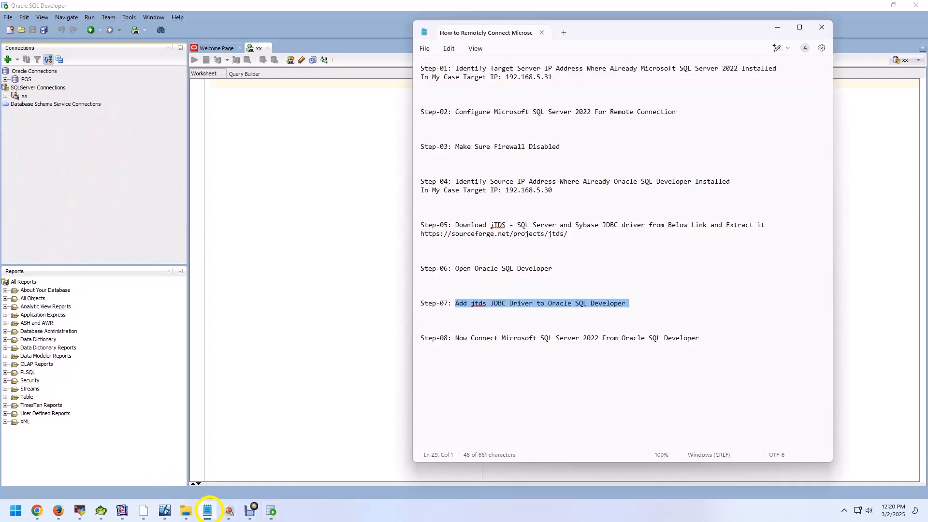